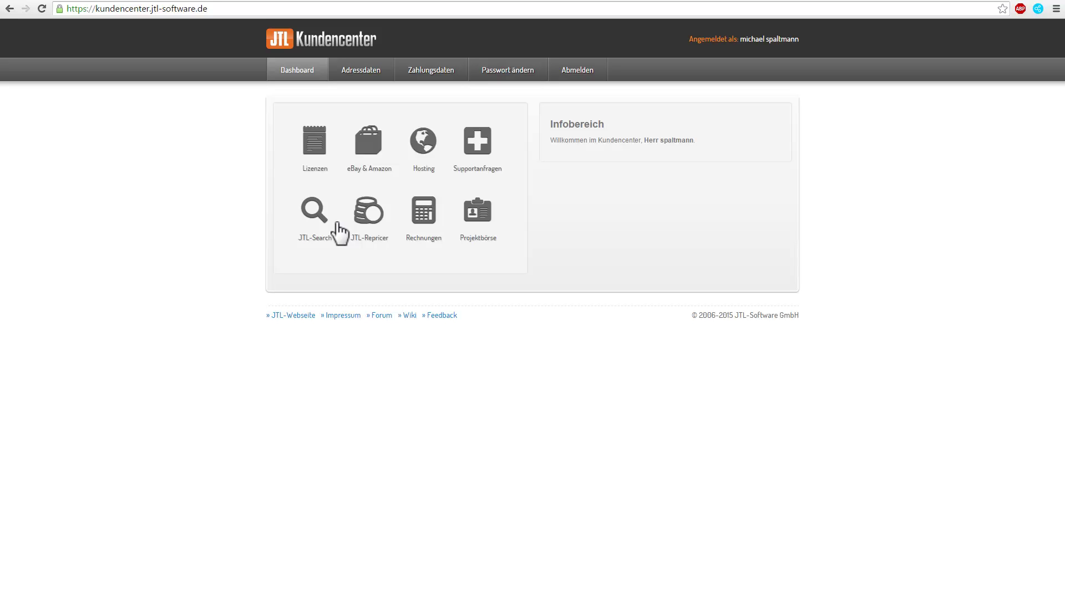
# Request a PrestaShop 1 test licence among the JTL-Connector licences.
pyautogui.click(314, 149)
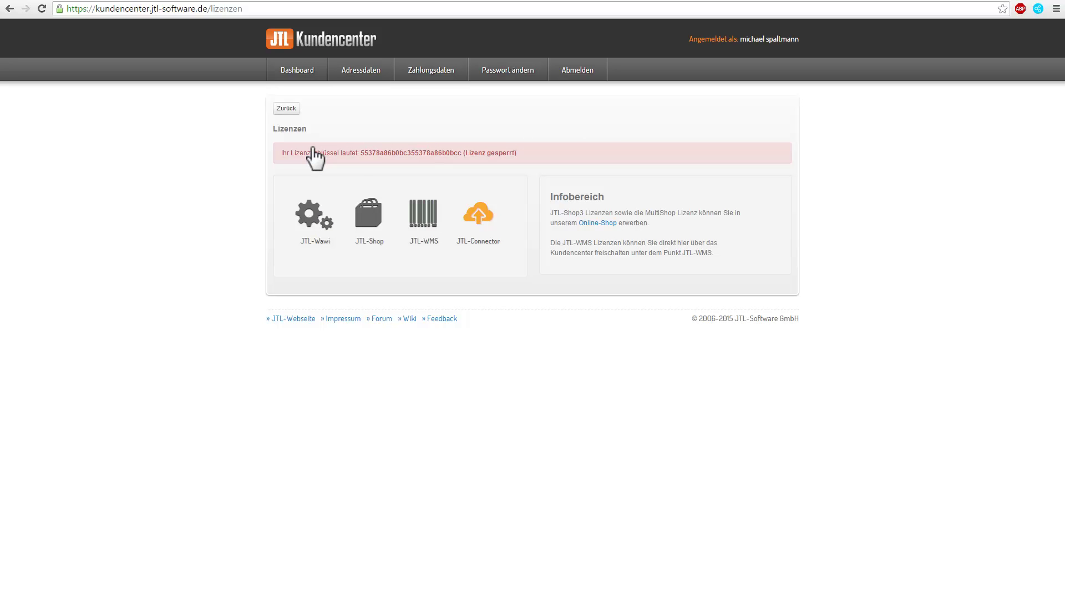
pyautogui.click(485, 222)
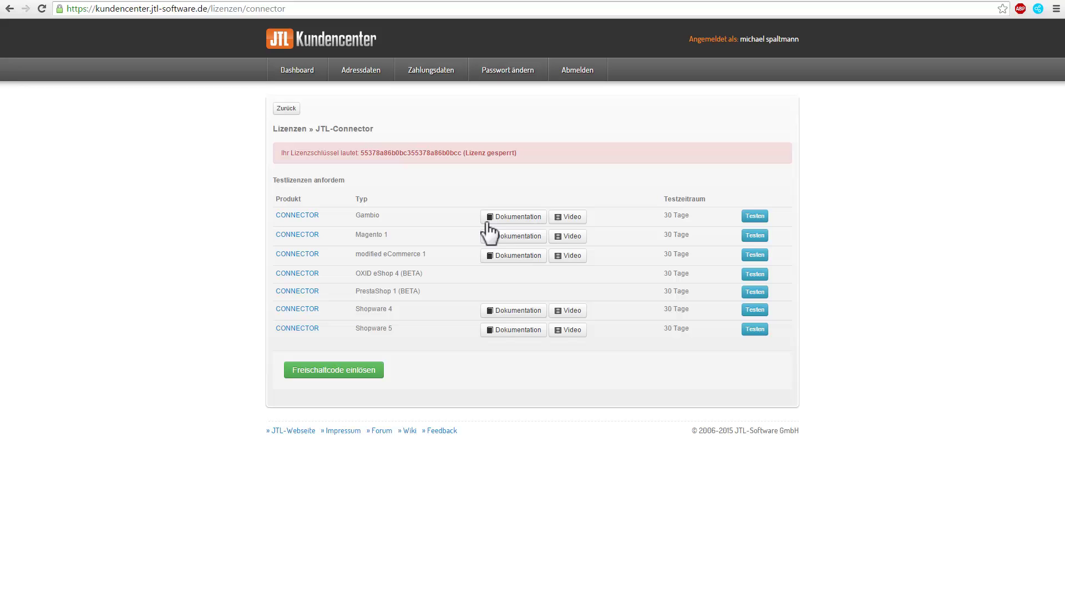
pyautogui.click(756, 292)
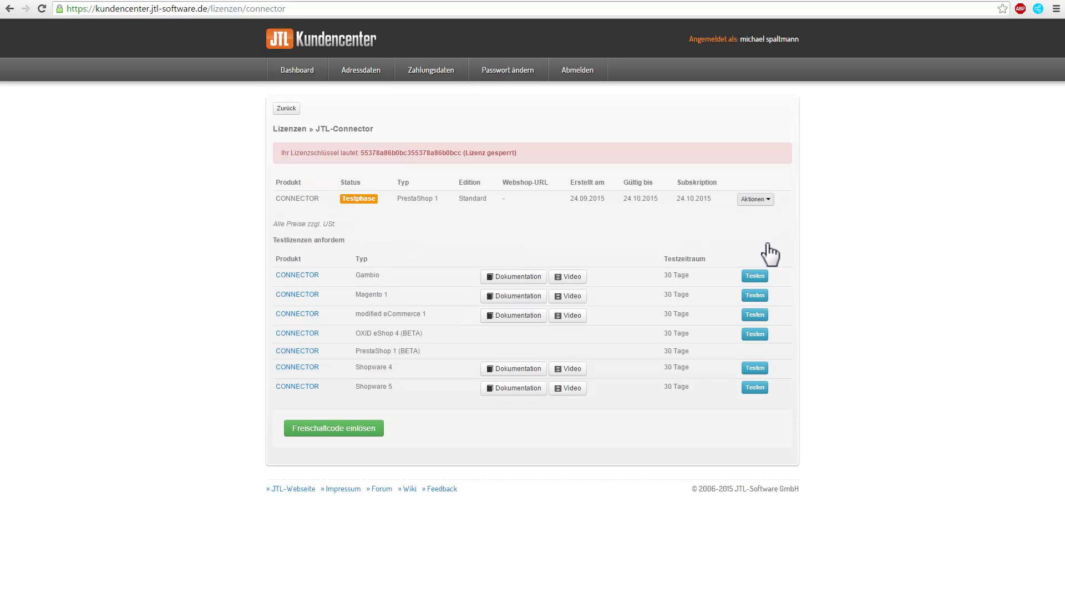
# Change the new licence's webshop URL to presta.jtl-software.de and return to the licence list.
pyautogui.click(768, 201)
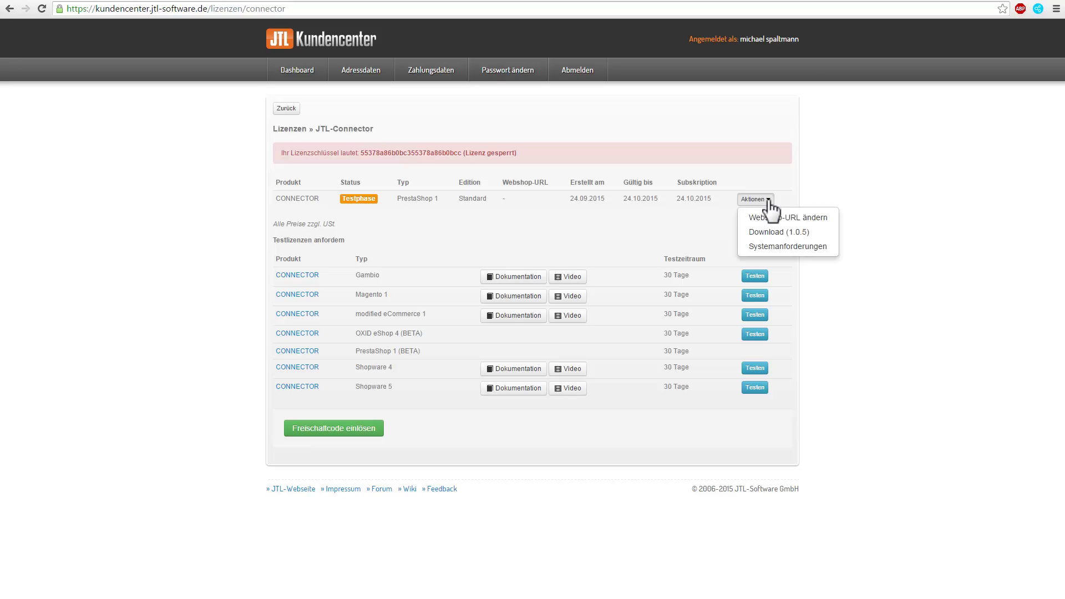
pyautogui.click(770, 217)
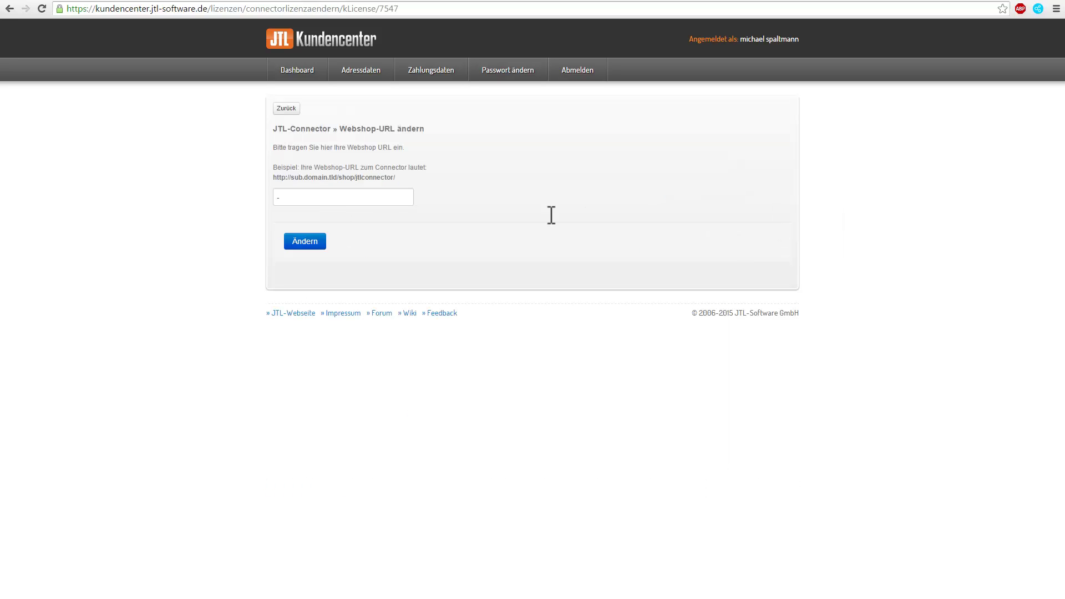
pyautogui.click(312, 197)
pyautogui.write('http://presta.jtl-software.de/')
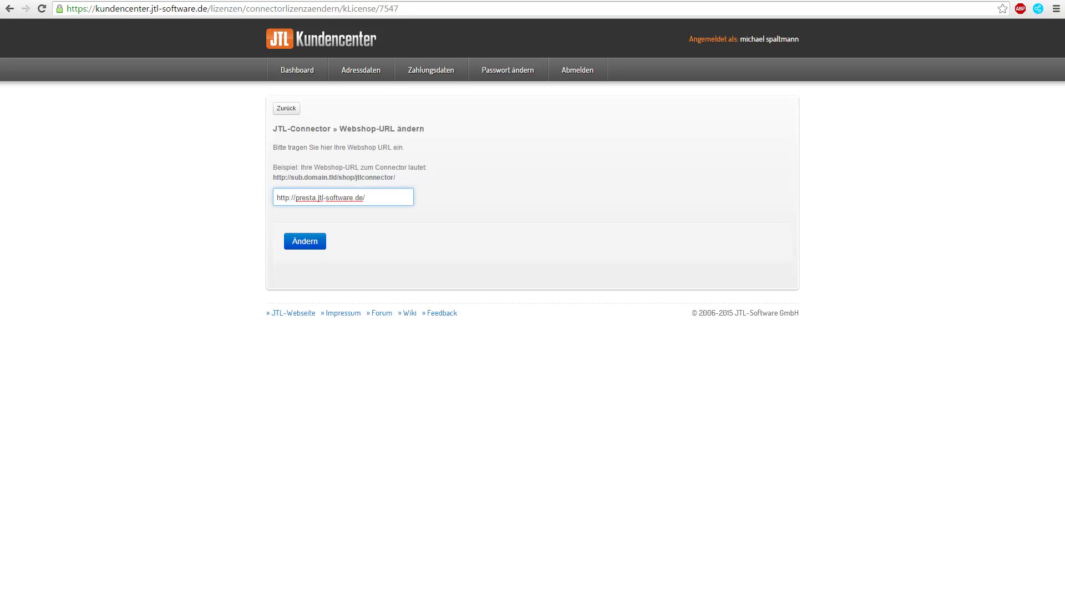
pyautogui.press('Tab')
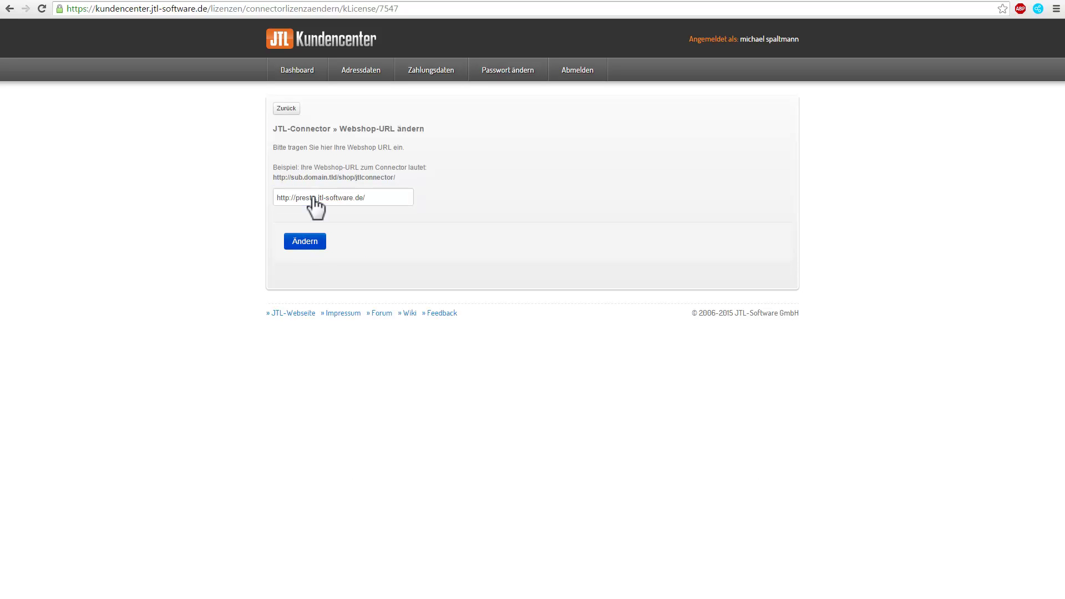
pyautogui.click(303, 242)
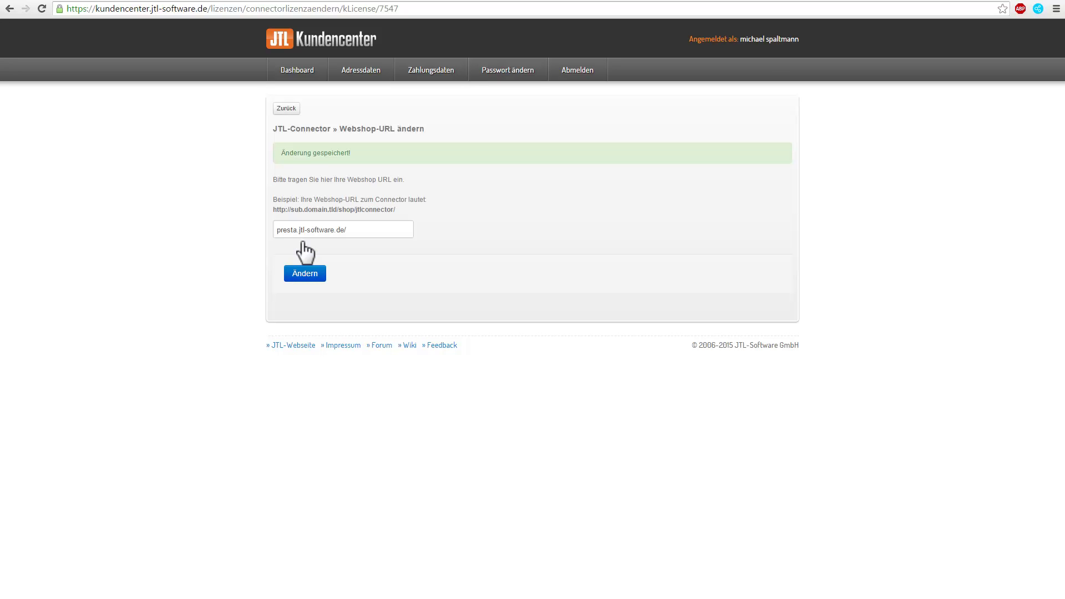
pyautogui.click(288, 111)
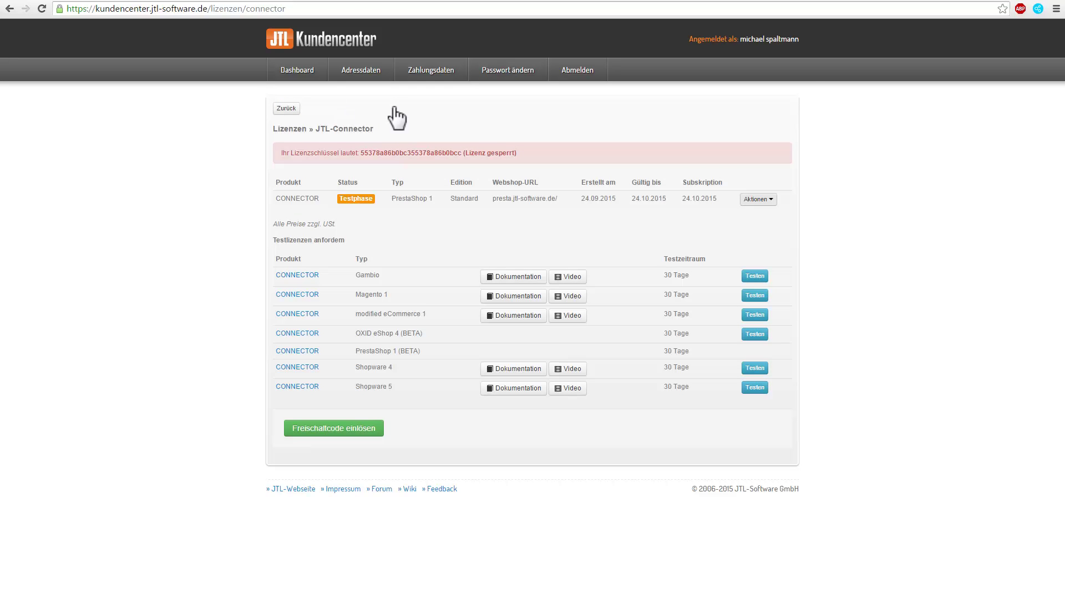
# Download connector version 1.0.5 from the PrestaShop licence's Aktionen menu.
pyautogui.click(759, 201)
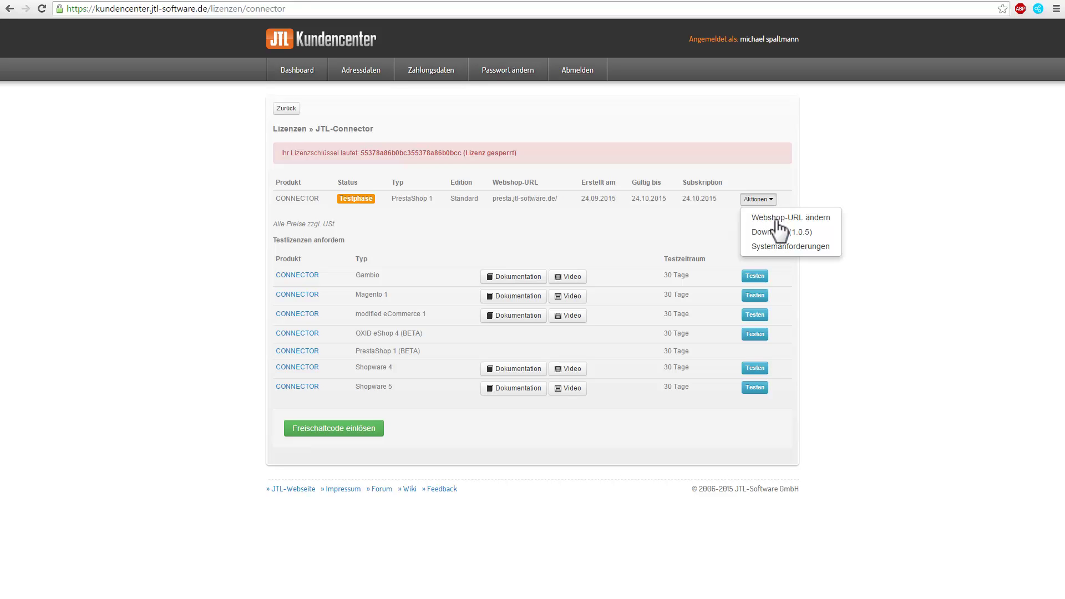
pyautogui.click(771, 233)
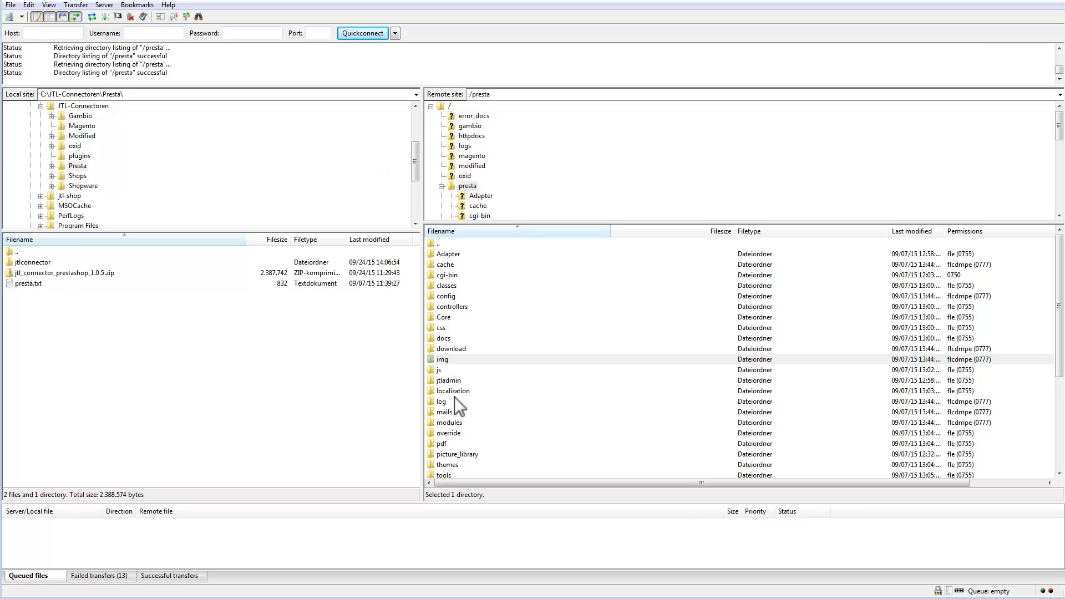
# Upload the local jtlconnector folder into /presta/modules and open it on the server.
pyautogui.doubleClick(451, 423)
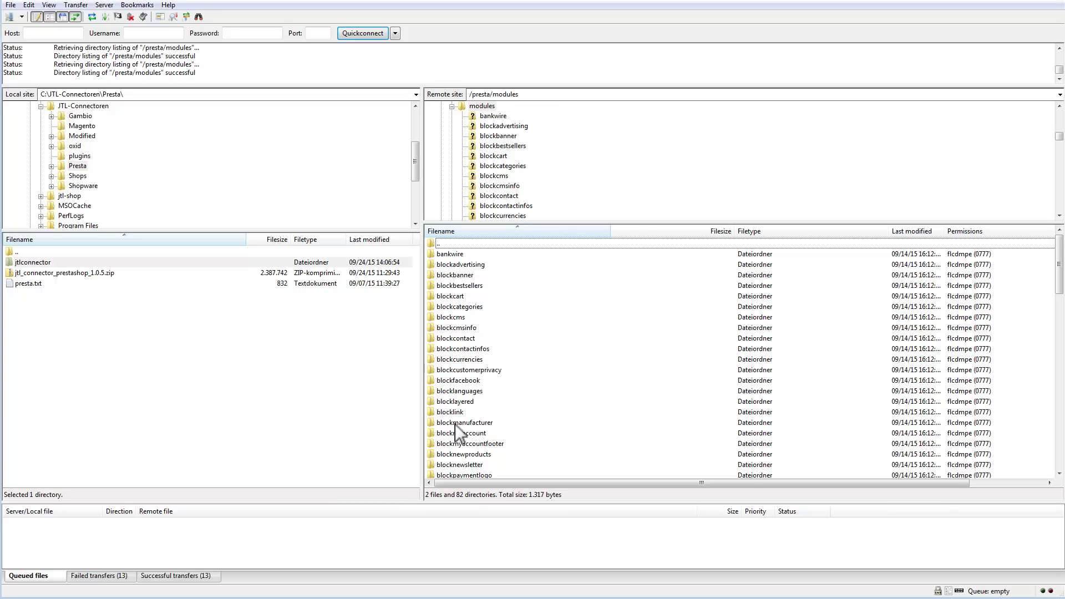
pyautogui.rightClick(42, 264)
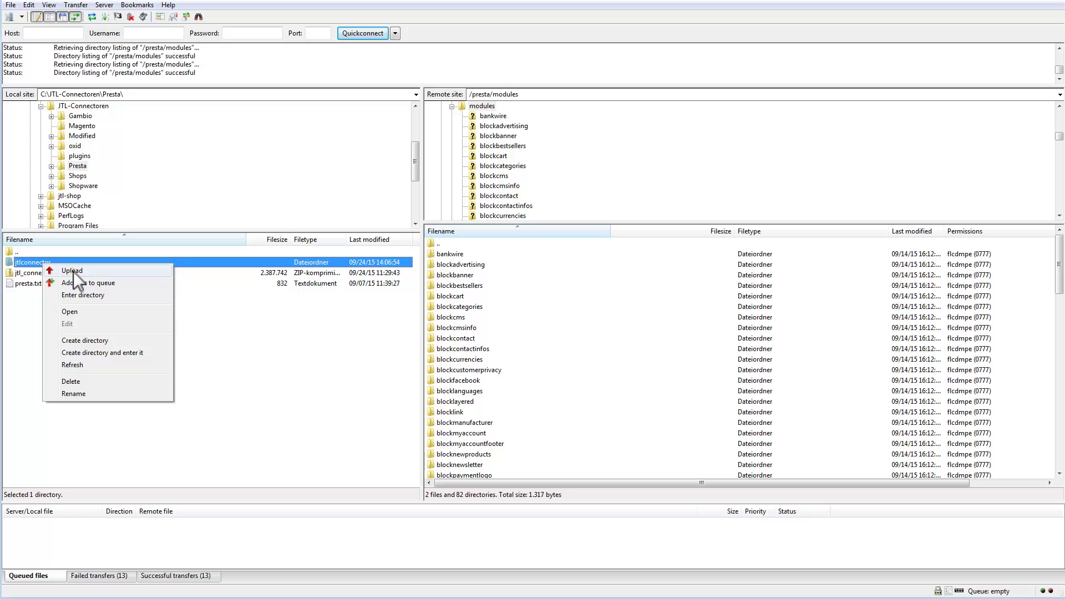
pyautogui.click(73, 271)
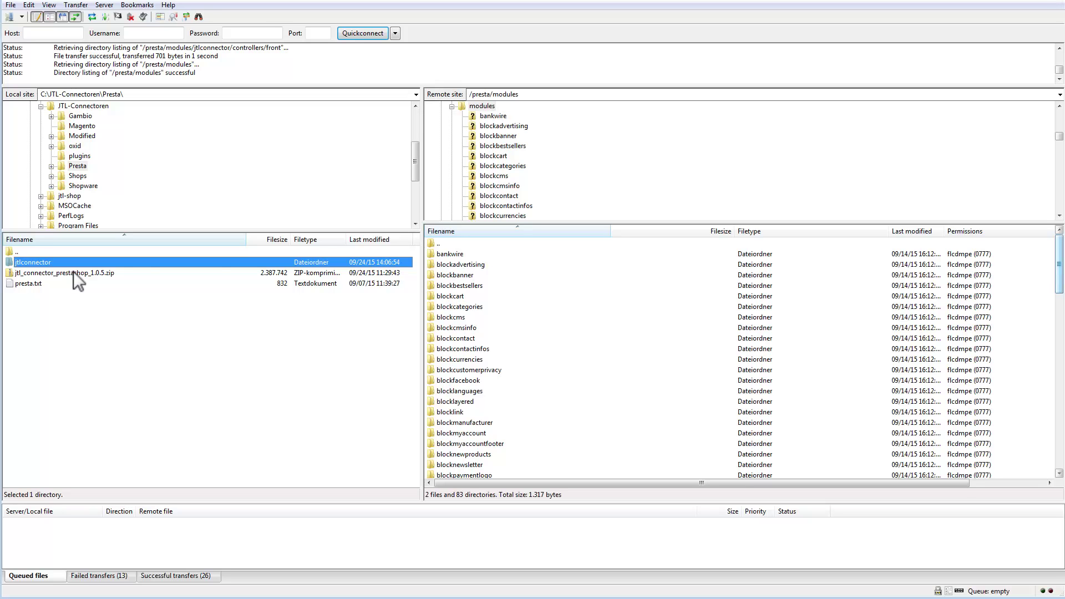
pyautogui.moveTo(1059, 268); pyautogui.dragTo(1059, 395)
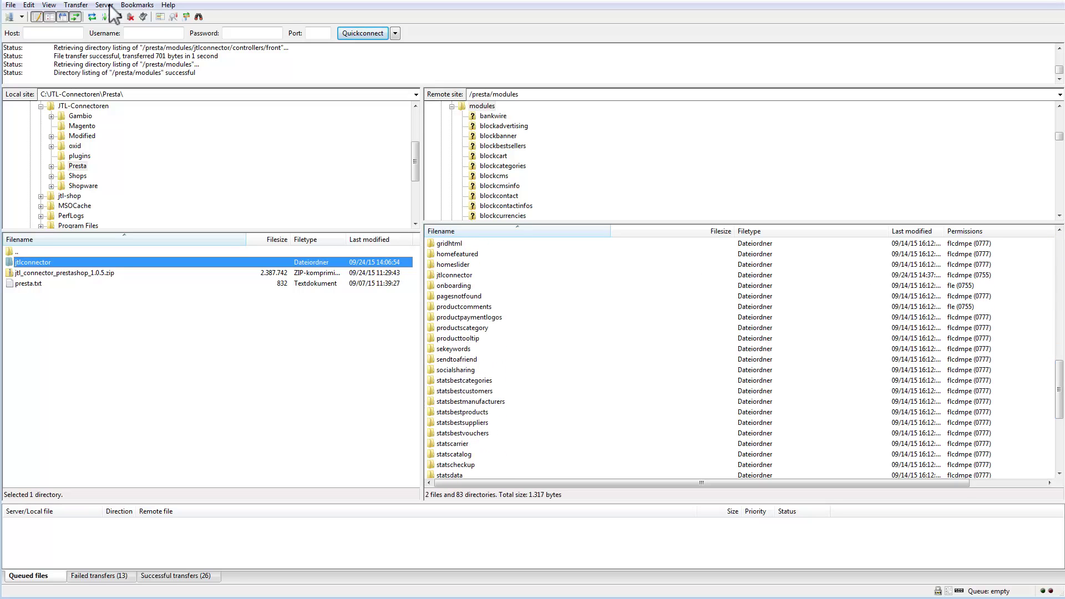
pyautogui.doubleClick(461, 275)
# Set 777 permissions on the db and logs folders, recursing into subdirectories.
pyautogui.click(457, 275)
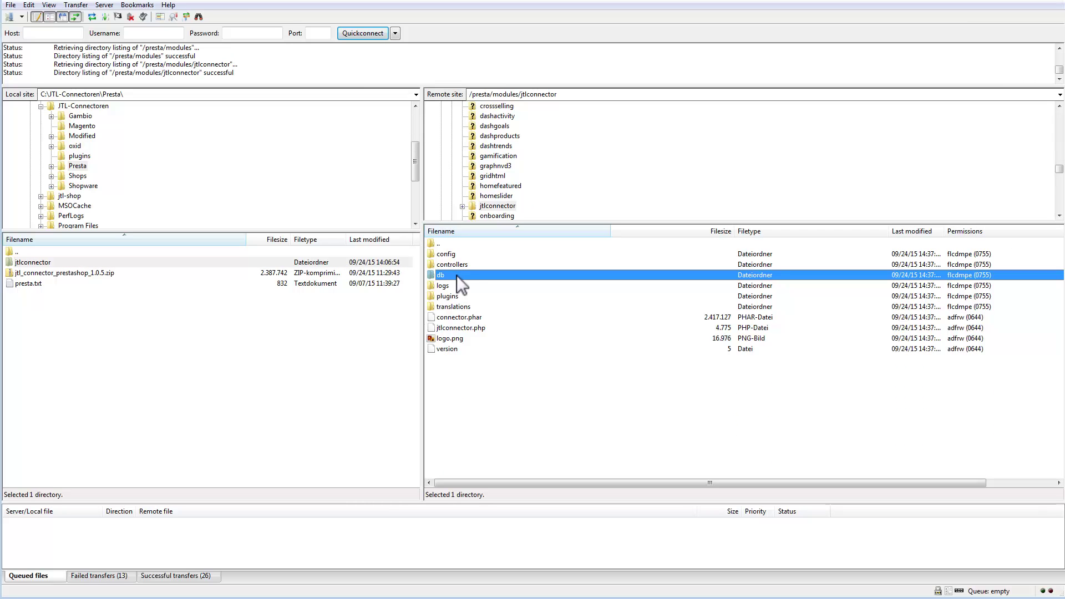
pyautogui.keyDown('ctrl'); pyautogui.click(455, 287); pyautogui.keyUp('ctrl')
pyautogui.rightClick(454, 288)
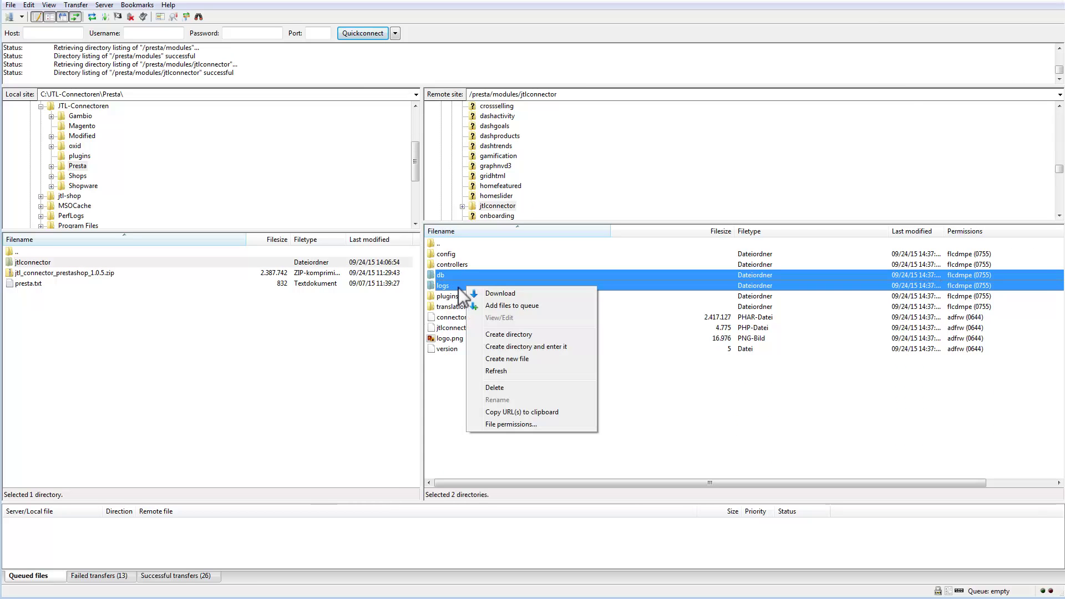
pyautogui.click(503, 425)
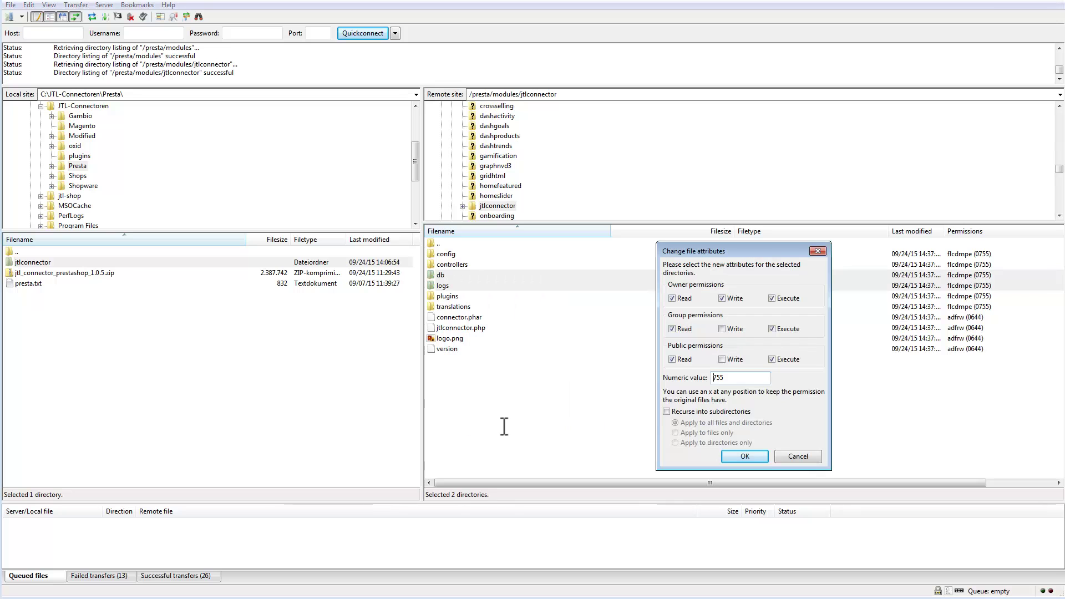
pyautogui.doubleClick(726, 377)
pyautogui.write('777')
pyautogui.click(702, 411)
pyautogui.click(745, 456)
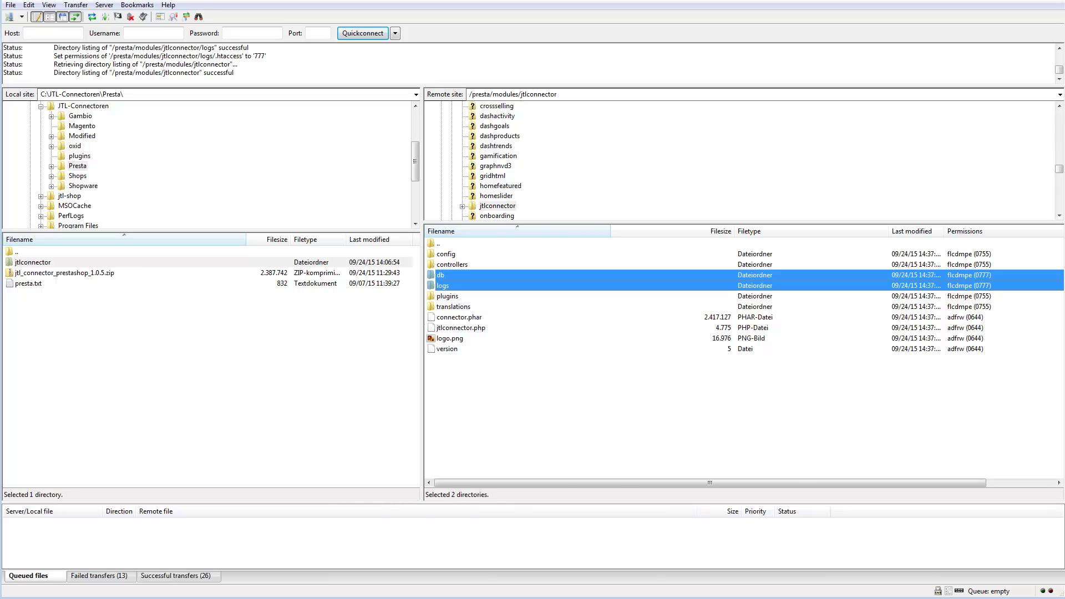
pyautogui.hotkey('alt', 'Tab')
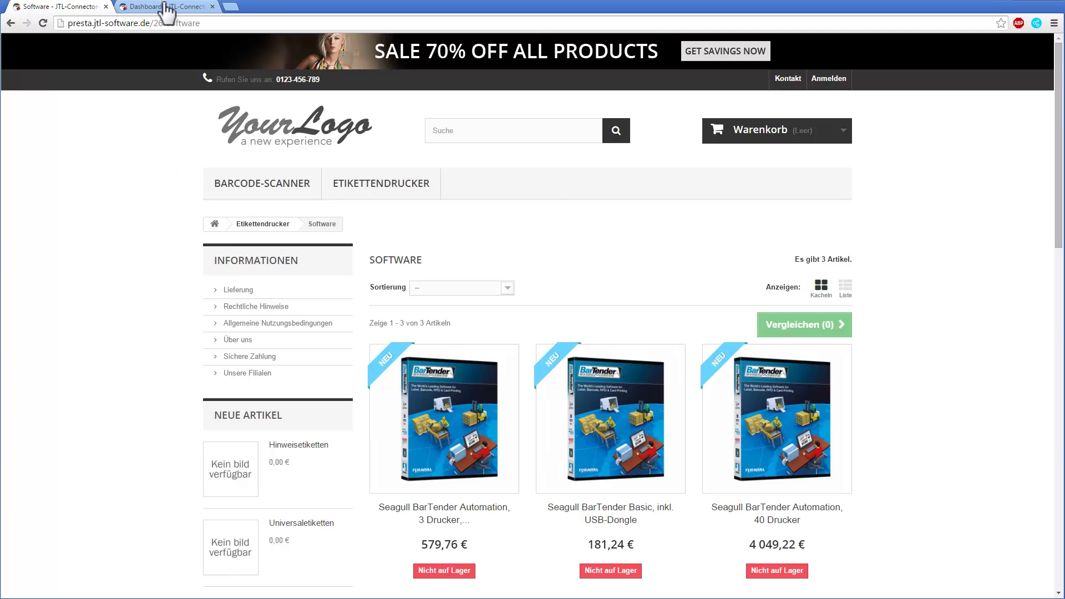
# Switch to the Dashboard browser tab for the PrestaShop back office.
pyautogui.click(167, 8)
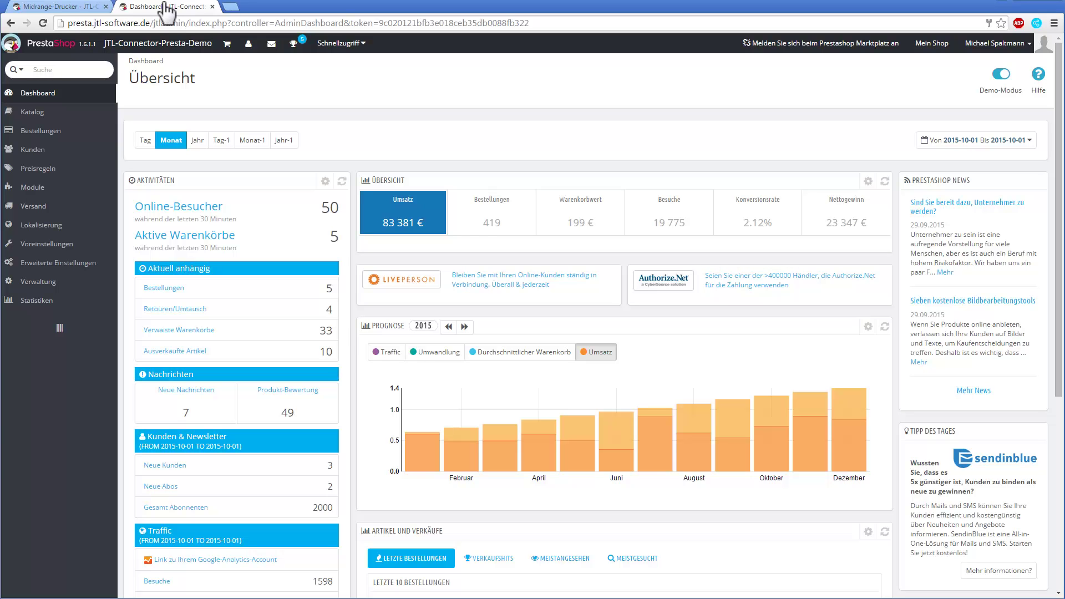
# Set Benutzerfreundliche URL to JA under Voreinstellungen > SEO & URLs and save.
pyautogui.click(48, 245)
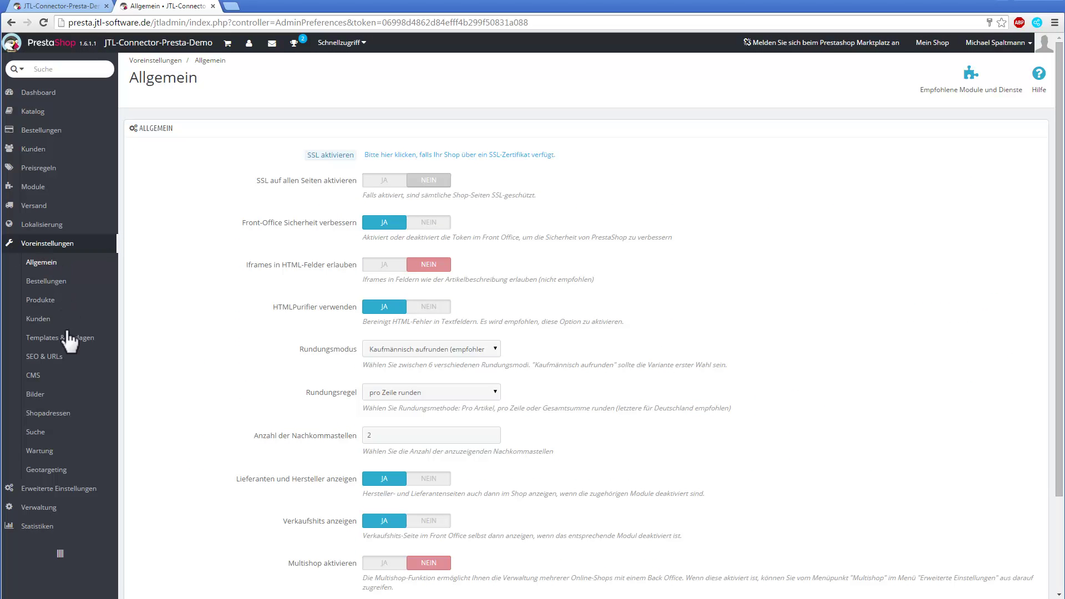
pyautogui.click(65, 358)
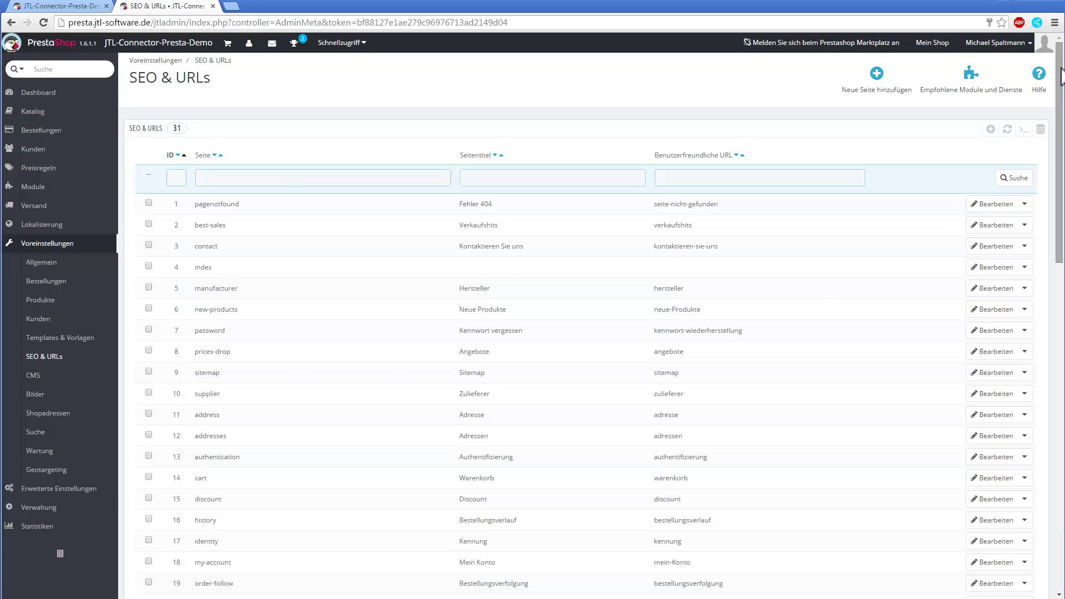
pyautogui.scroll(-15, 1061, 75)
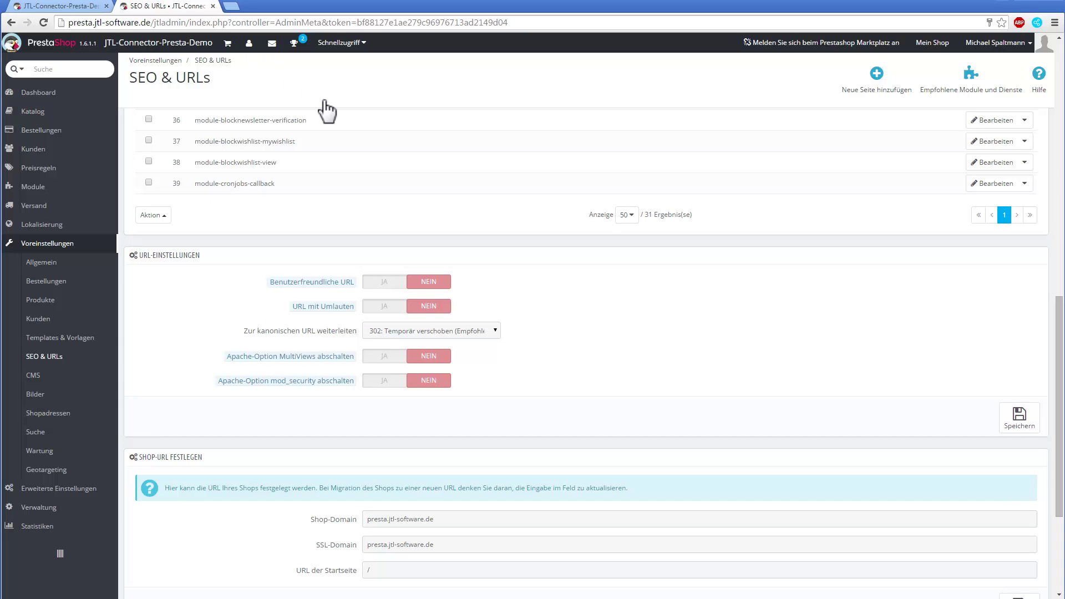
pyautogui.click(390, 284)
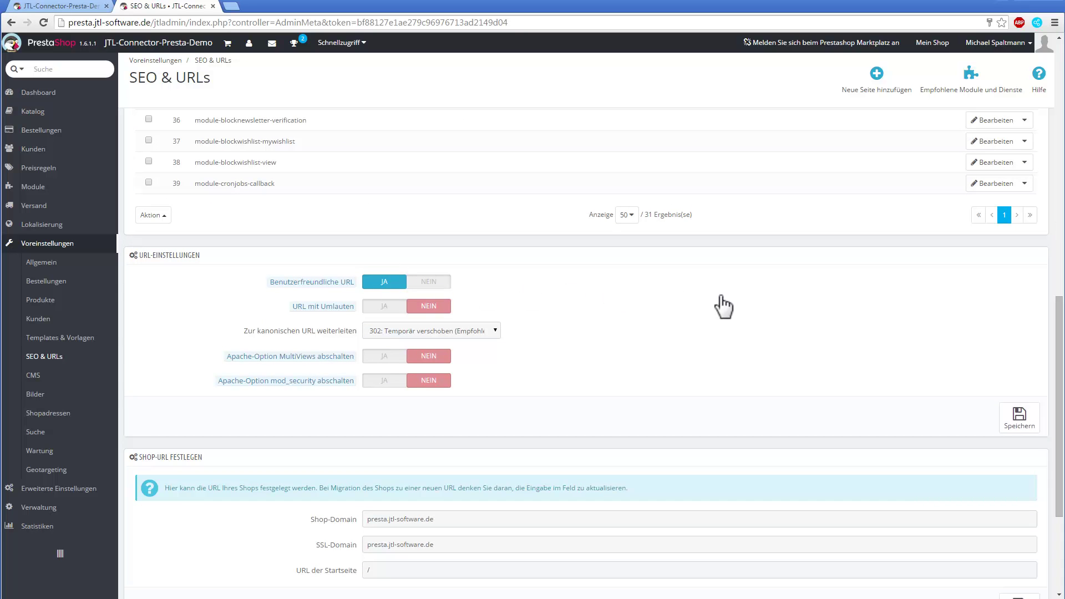
pyautogui.click(1018, 411)
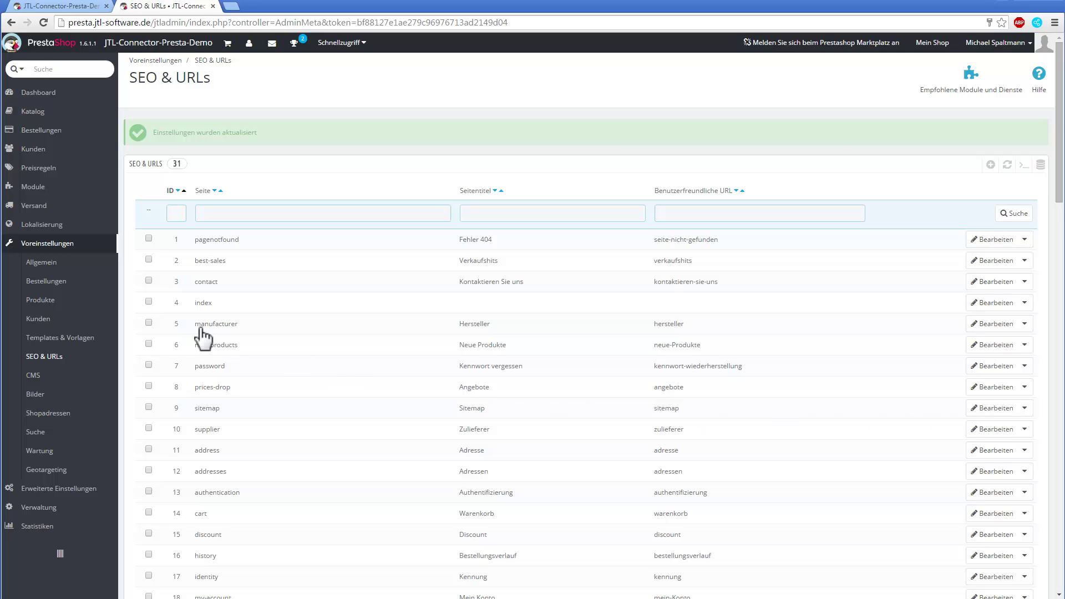
# Install the JTL Wawi Connector module, continuing past the unverified-module warning.
pyautogui.click(59, 188)
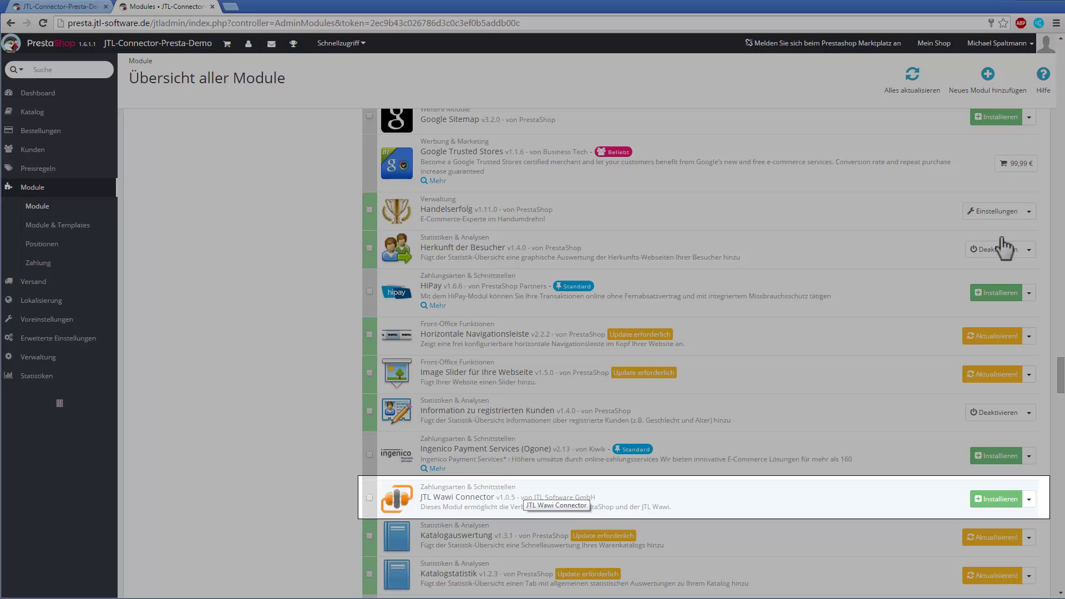
pyautogui.click(997, 499)
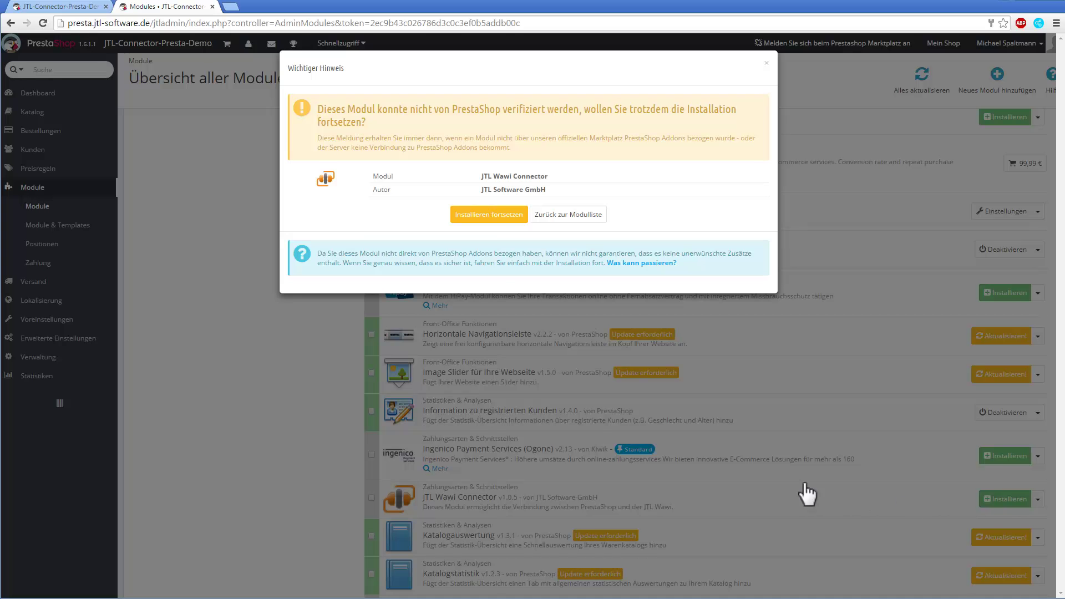
pyautogui.click(496, 218)
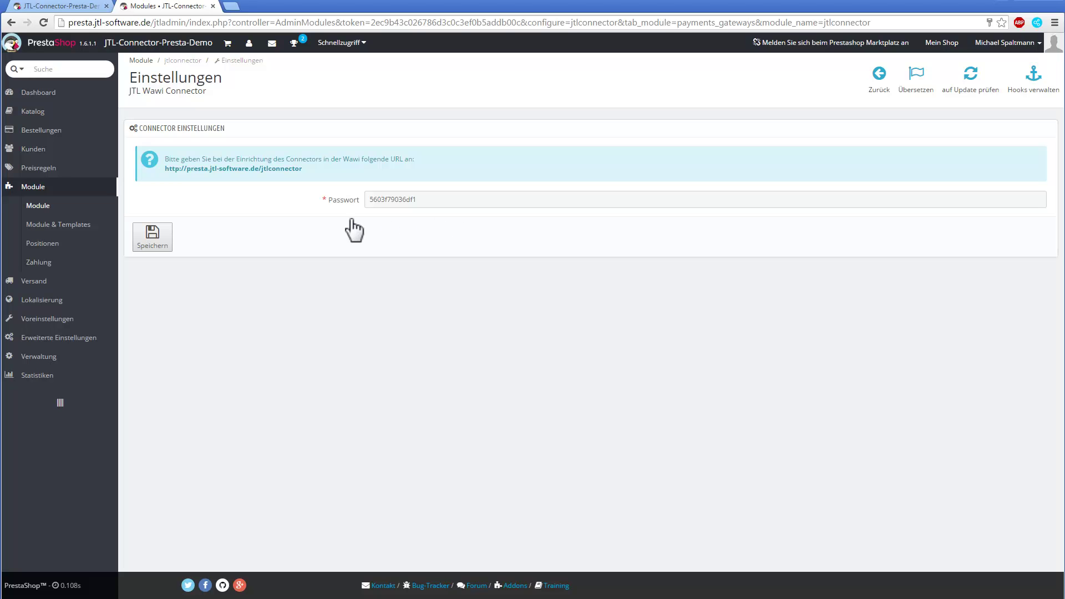
# Save the Connector Einstellungen page with its connector URL and generated password.
pyautogui.click(150, 235)
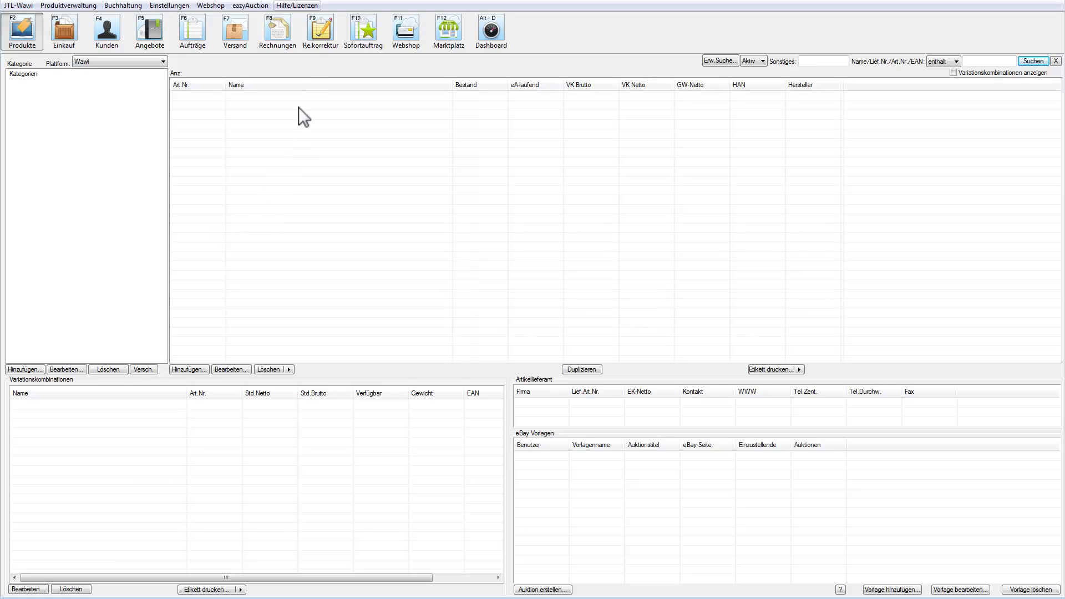
# Enter the connector licence key in Lizenzverwaltung, confirm it, and close the Lizenzen window.
pyautogui.click(309, 5)
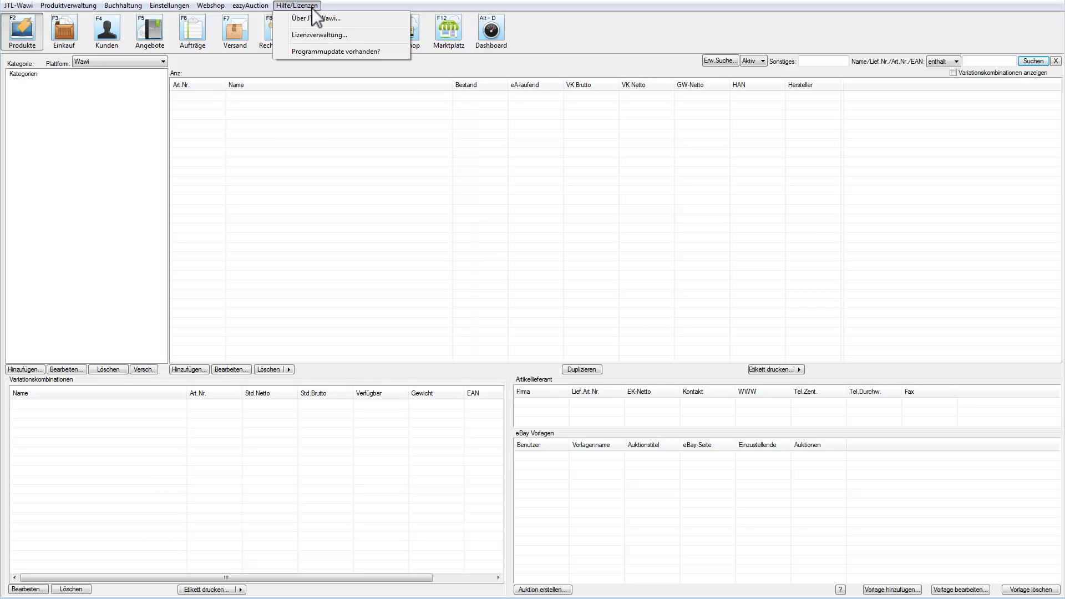
pyautogui.click(314, 34)
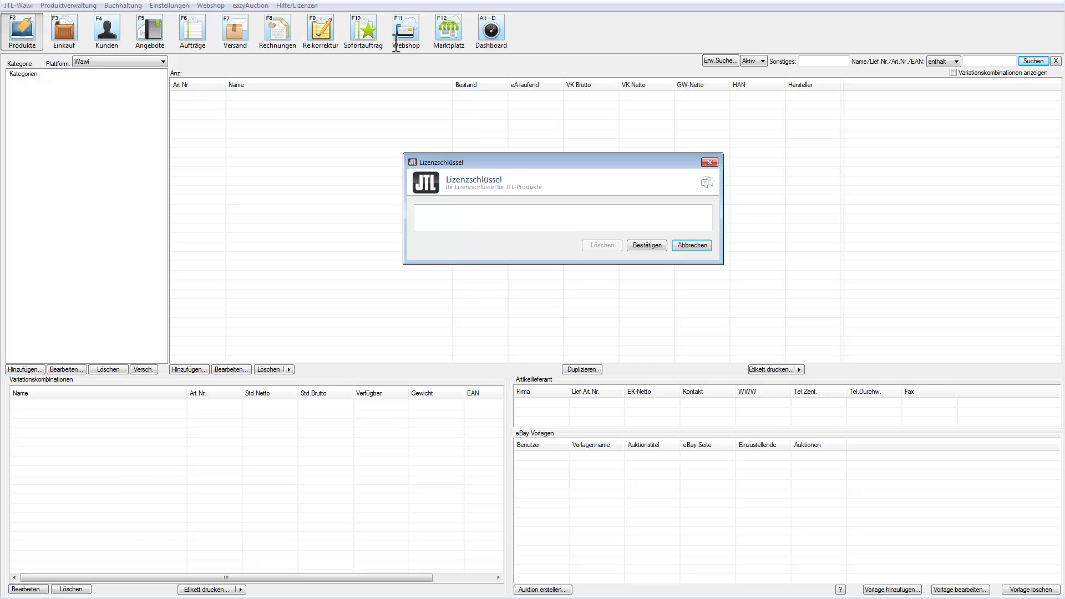
pyautogui.click(525, 222)
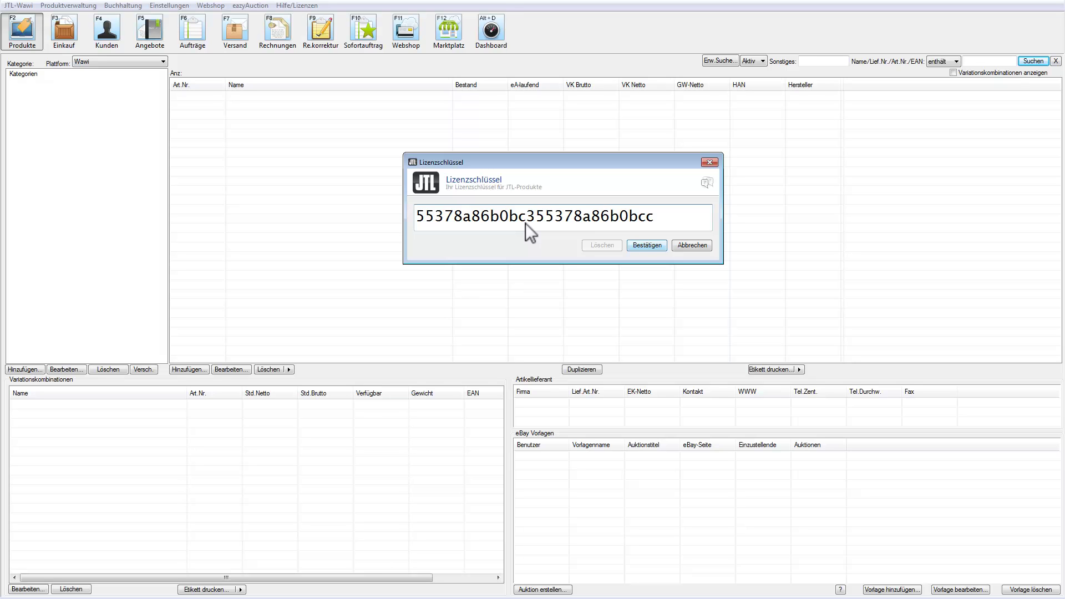
pyautogui.click(661, 247)
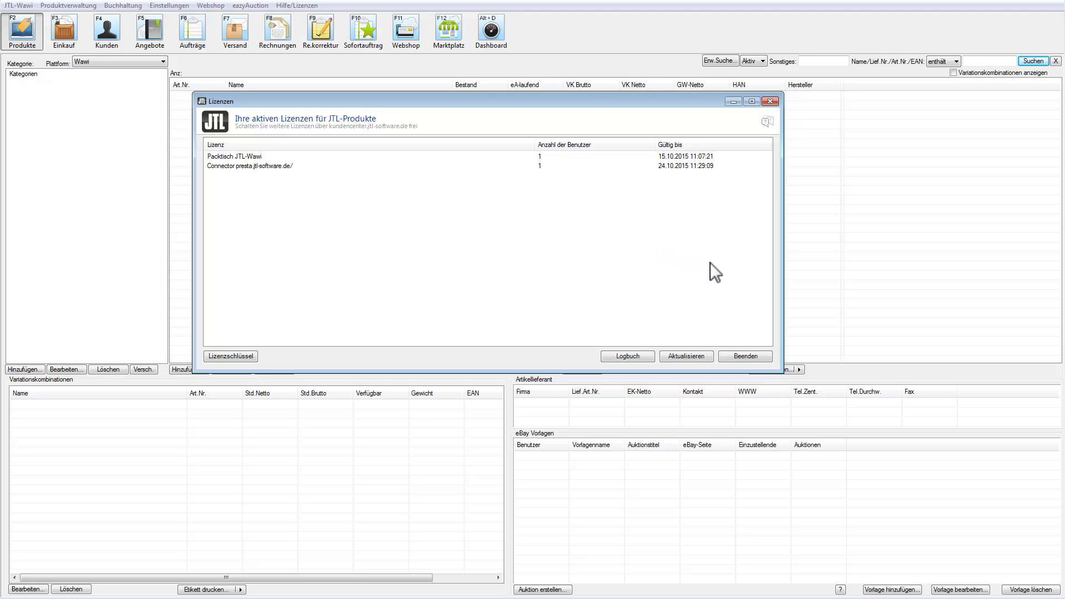
pyautogui.click(744, 357)
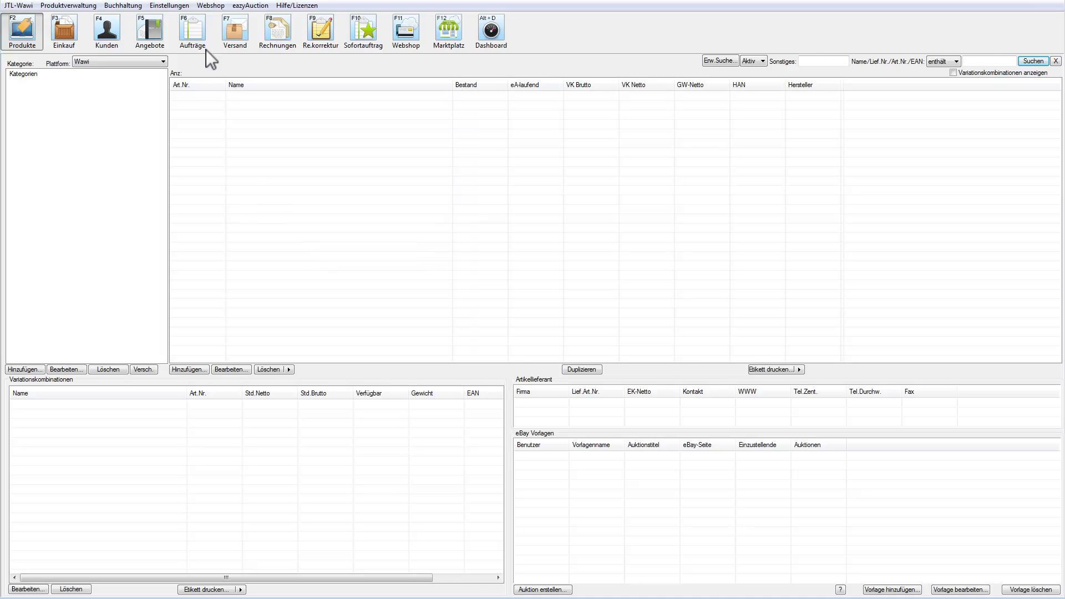
# Add webshop connection JTL-Connector-Presta with the connector password and test the HTTP connection.
pyautogui.click(206, 5)
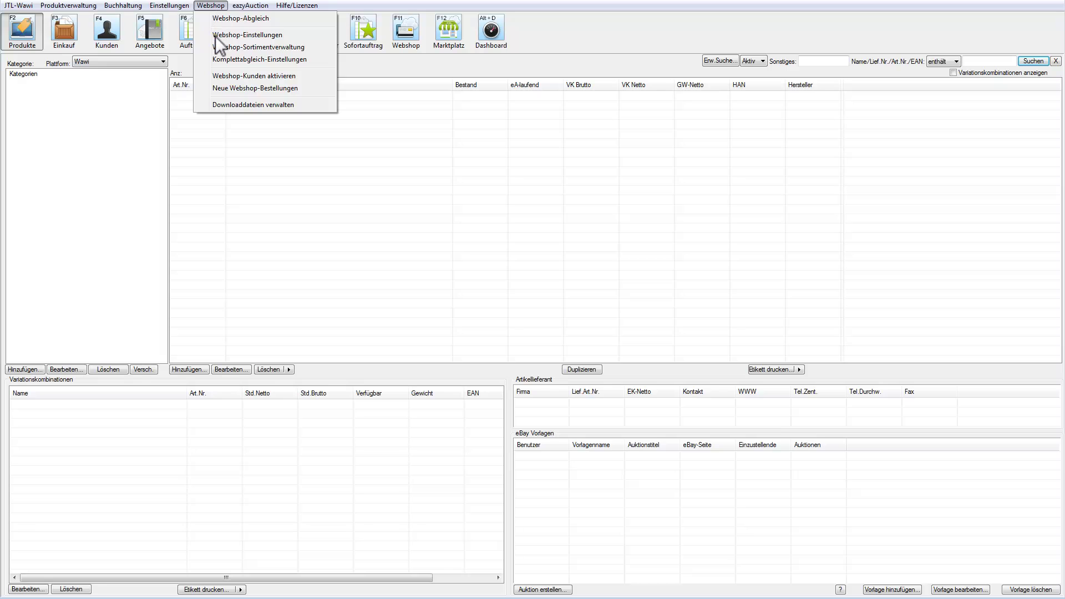
pyautogui.click(216, 35)
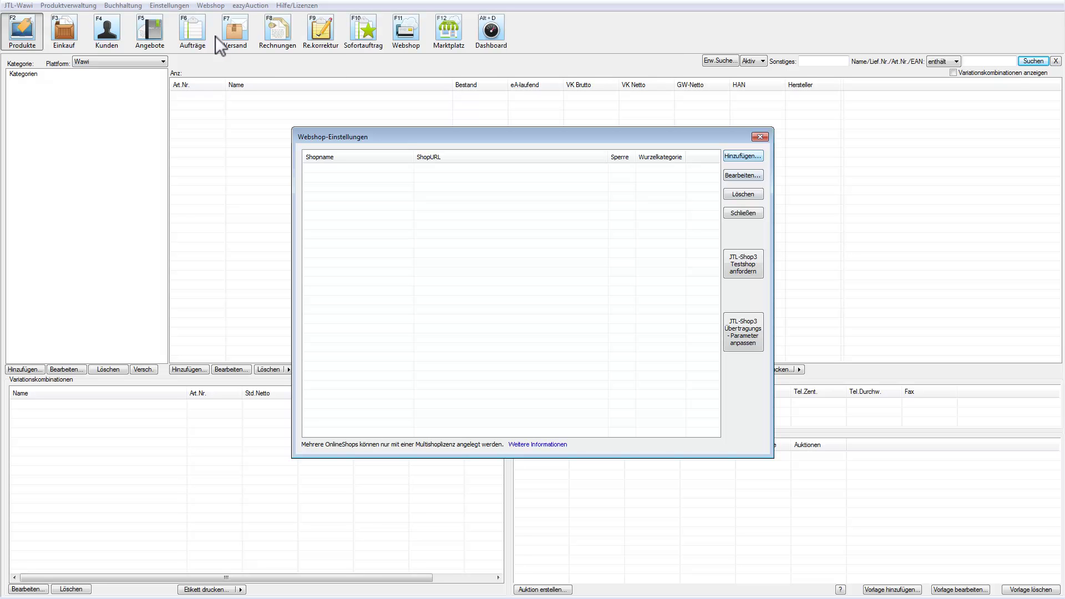
pyautogui.click(745, 156)
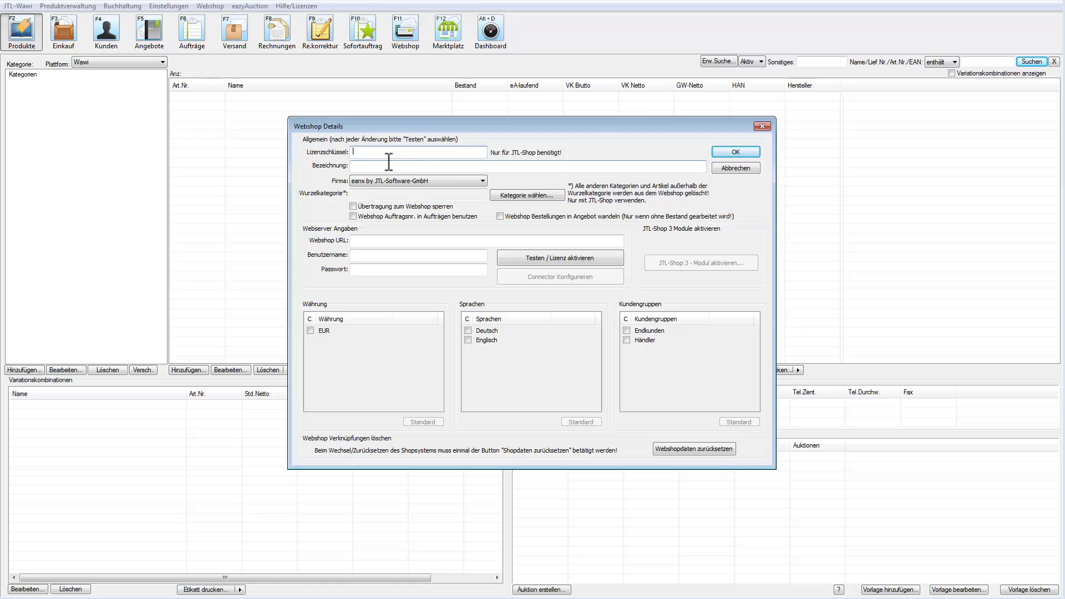
pyautogui.click(368, 165)
pyautogui.write('JTL-Connector-Presta')
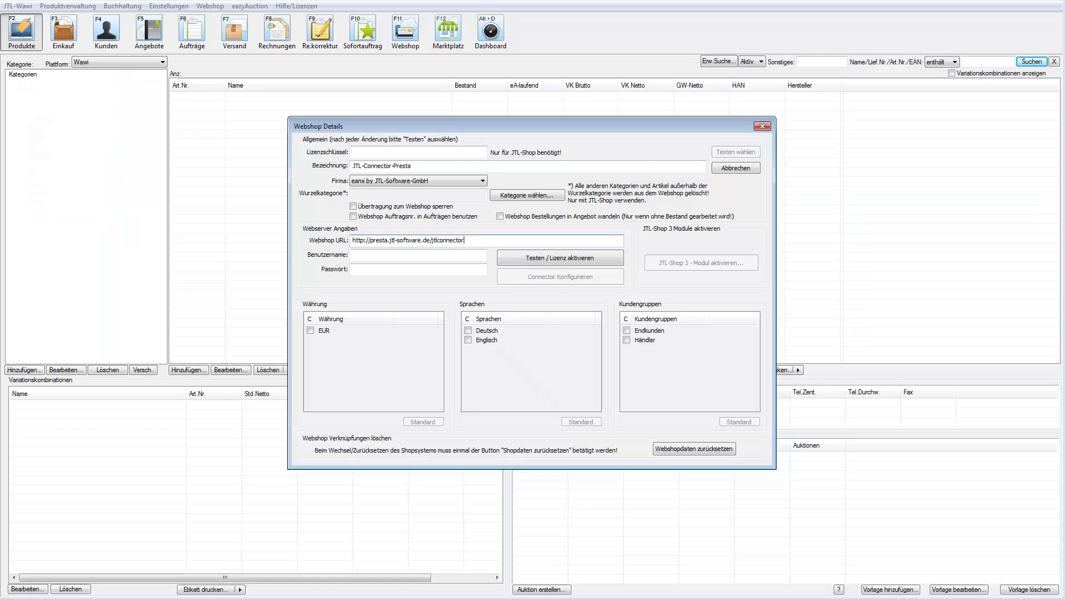
pyautogui.click(356, 271)
pyautogui.hotkey('ctrl', 'v')
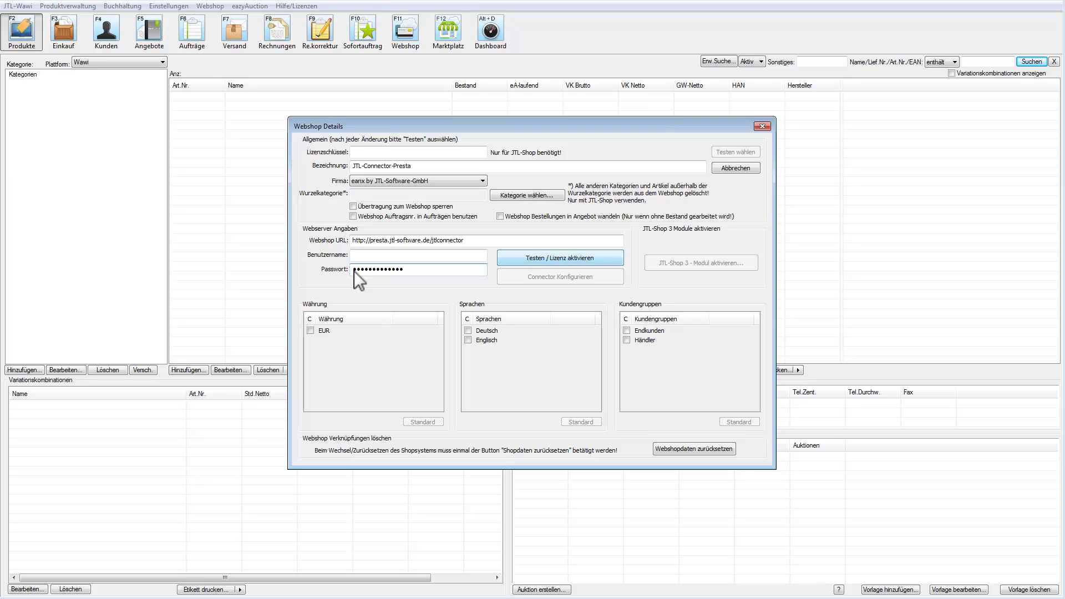
pyautogui.click(572, 260)
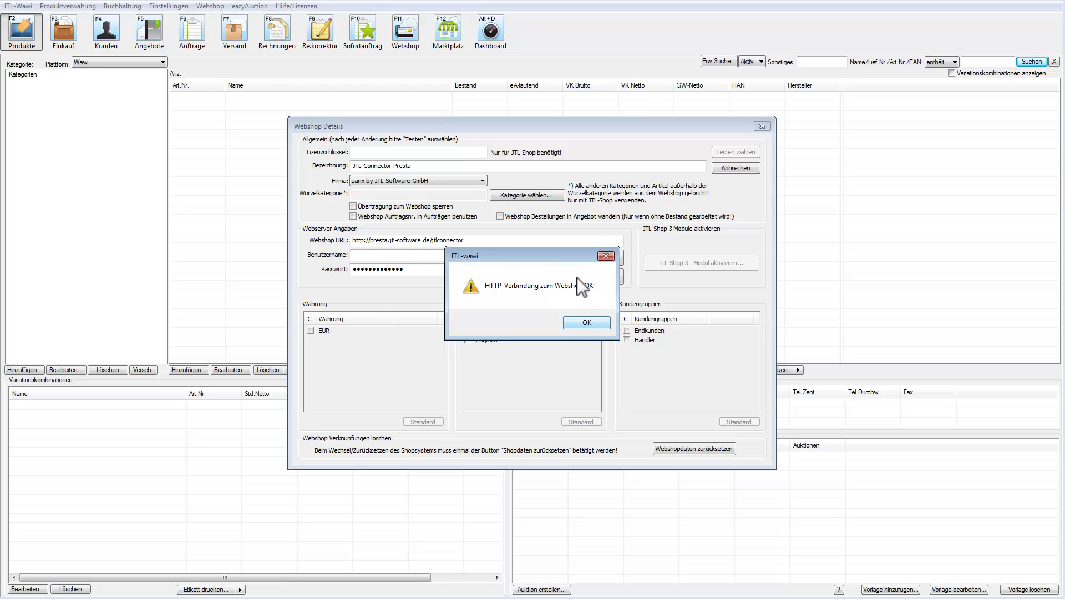
# Dismiss the connection message and map Besucher to Endkunden, Gast to Gast, Kunde to Kunde.
pyautogui.click(584, 323)
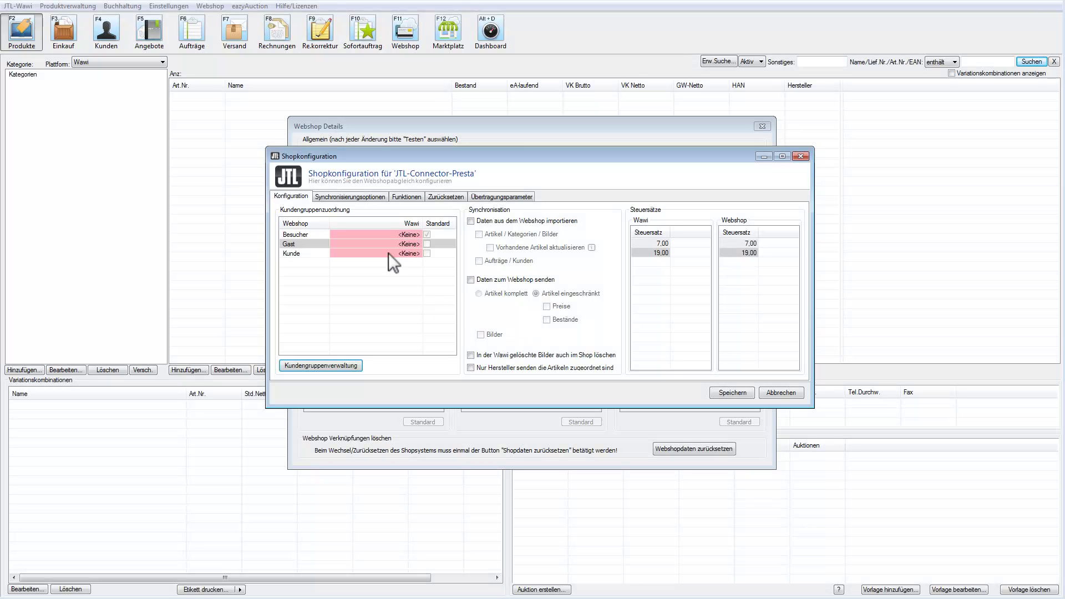
pyautogui.click(386, 235)
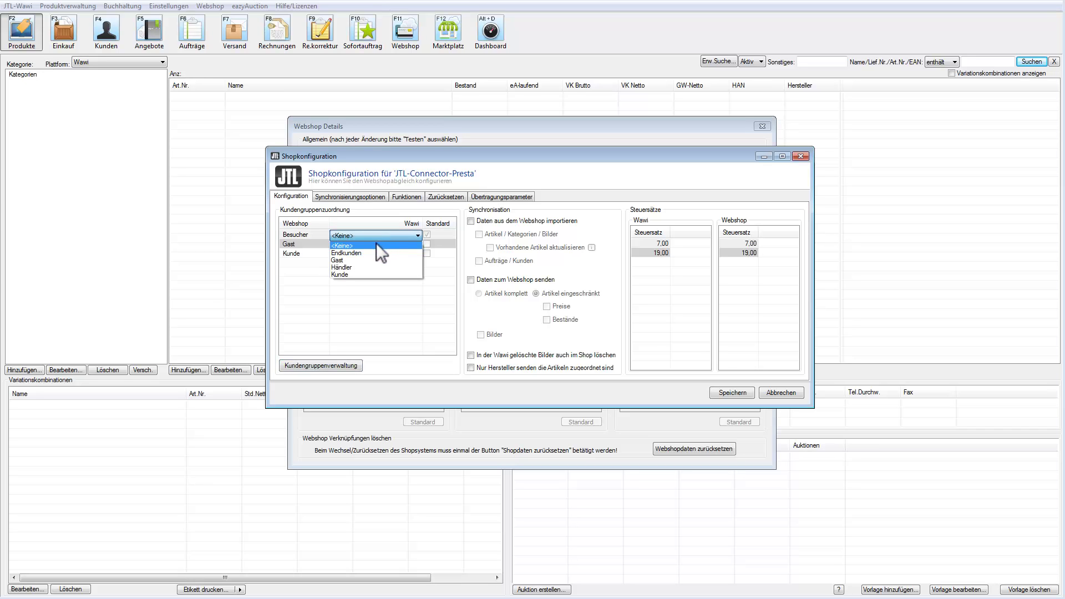
pyautogui.click(376, 253)
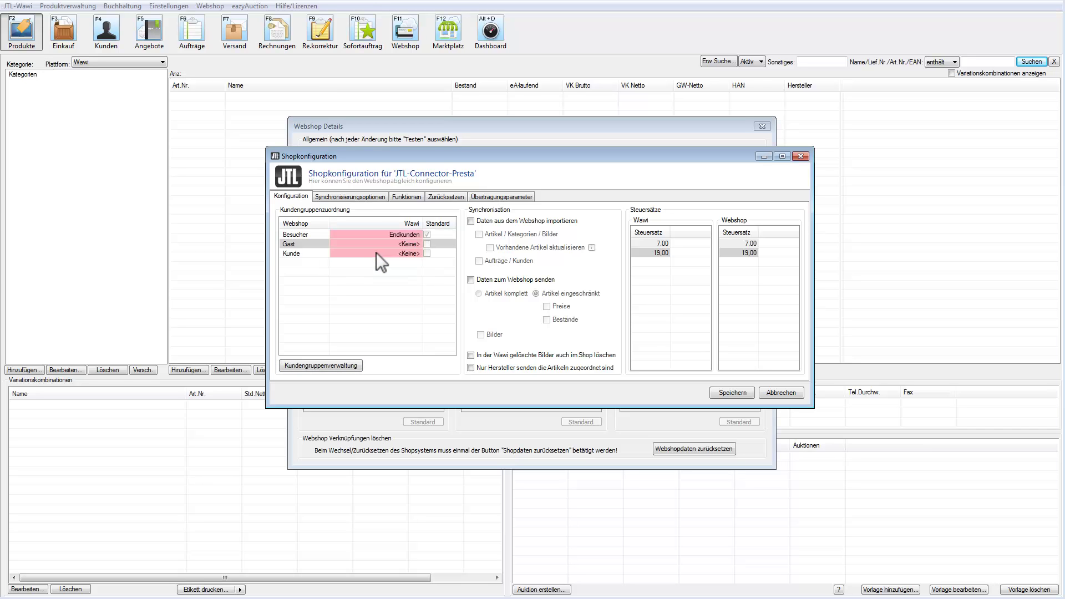
pyautogui.click(403, 244)
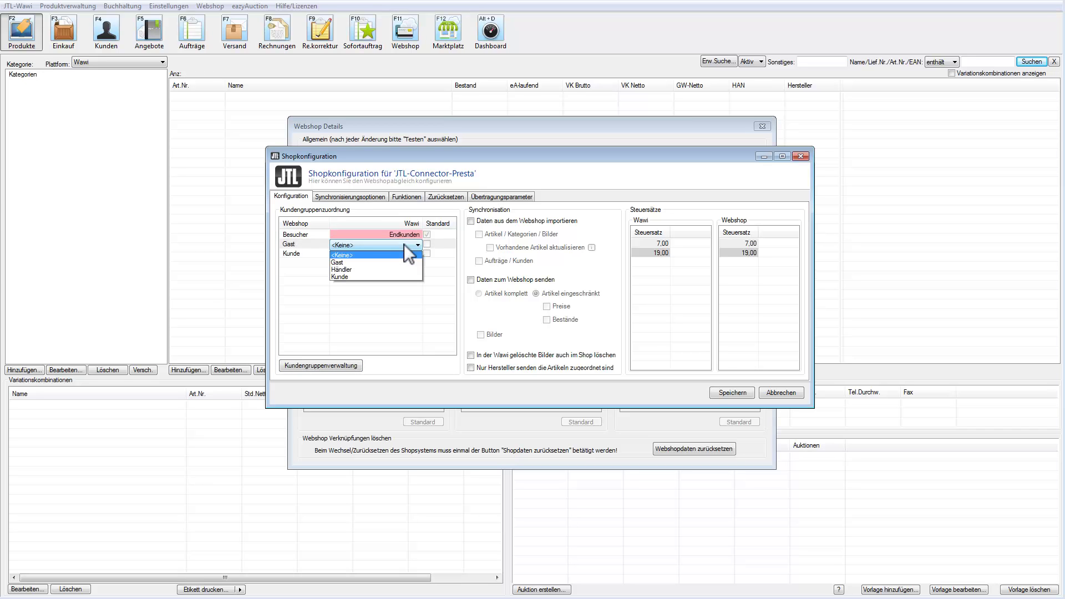
pyautogui.click(354, 262)
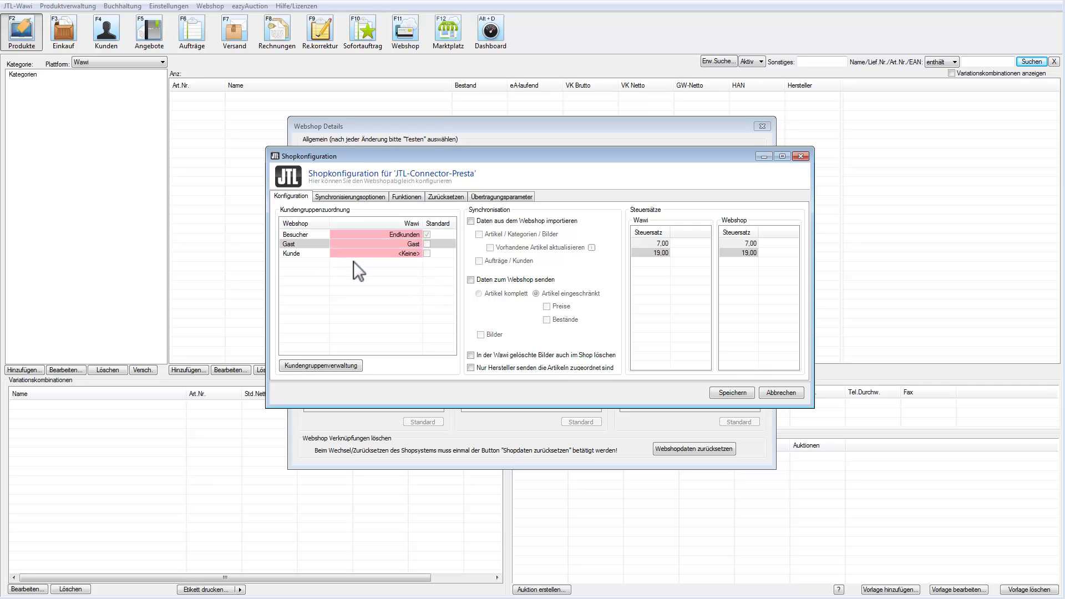
pyautogui.click(408, 252)
pyautogui.click(377, 278)
# Tick Daten aus dem Webshop importieren, Artikel / Kategorien / Bilder and Daten zum Webshop senden.
pyautogui.click(471, 221)
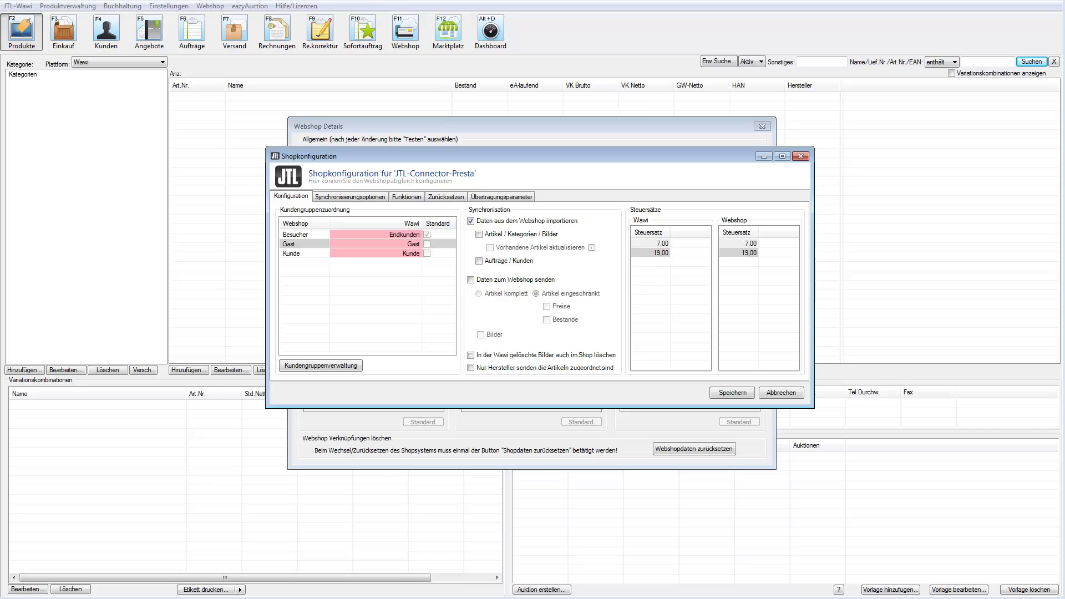
pyautogui.click(482, 235)
pyautogui.click(471, 281)
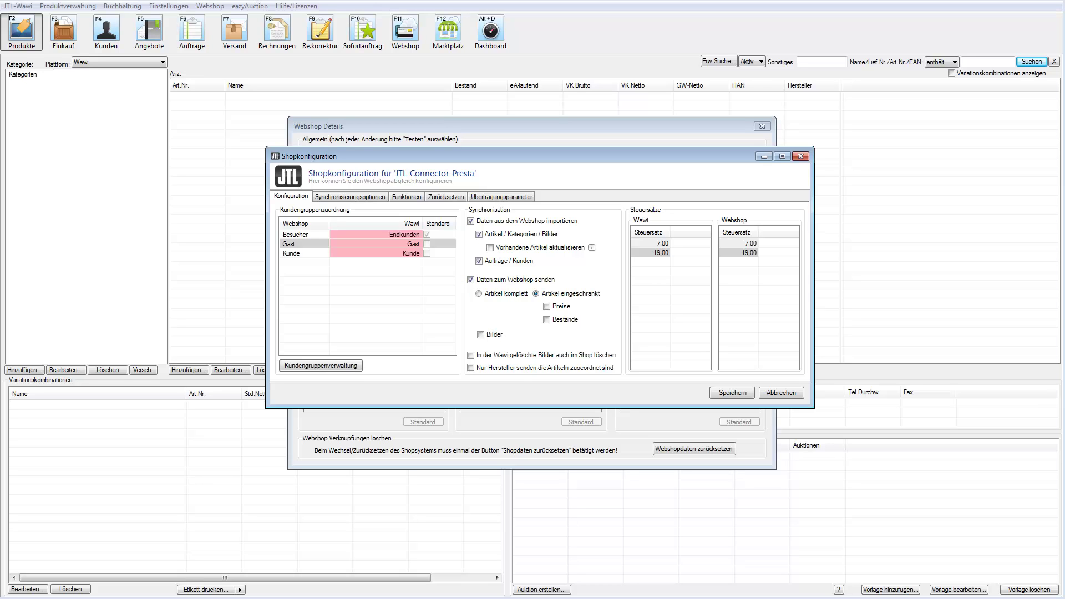
# Choose Artikel komplett, enable deleting Wawi-removed images in the shop, and view Synchronisierungsoptionen.
pyautogui.click(478, 293)
pyautogui.click(471, 355)
pyautogui.click(356, 197)
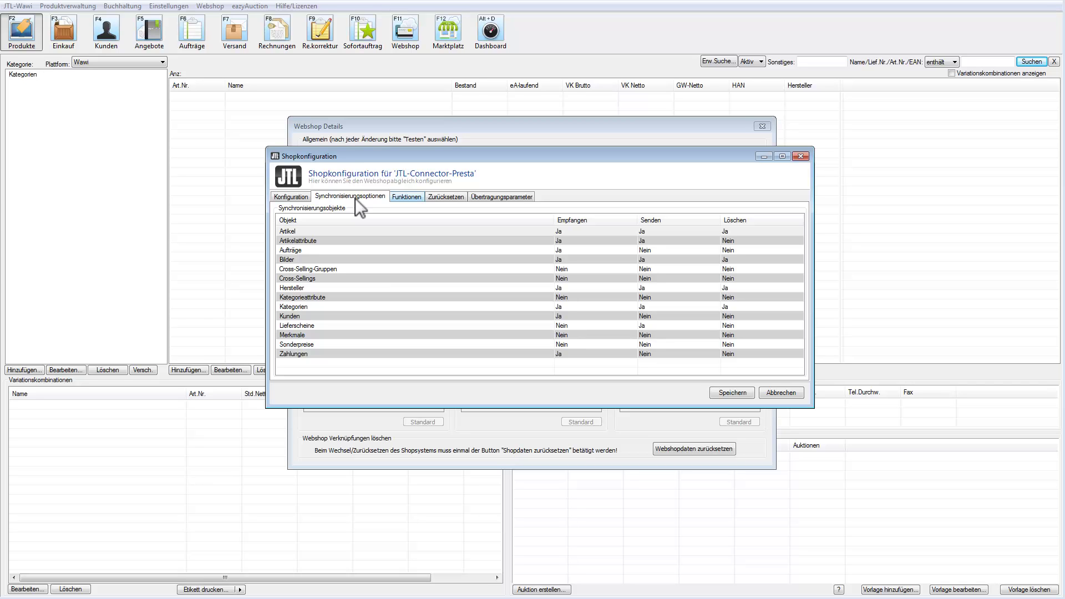
# Review the Funktionen, Zurücksetzen and Übertragungsparameter tabs, then save the JTL-Connector-Presta shop configuration.
pyautogui.click(414, 197)
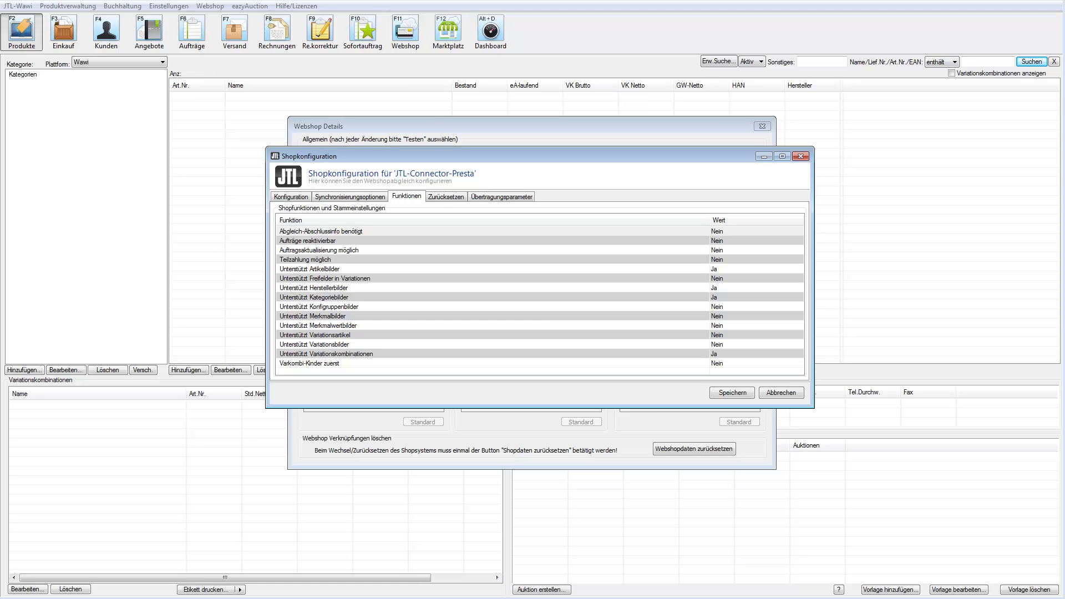
pyautogui.click(454, 196)
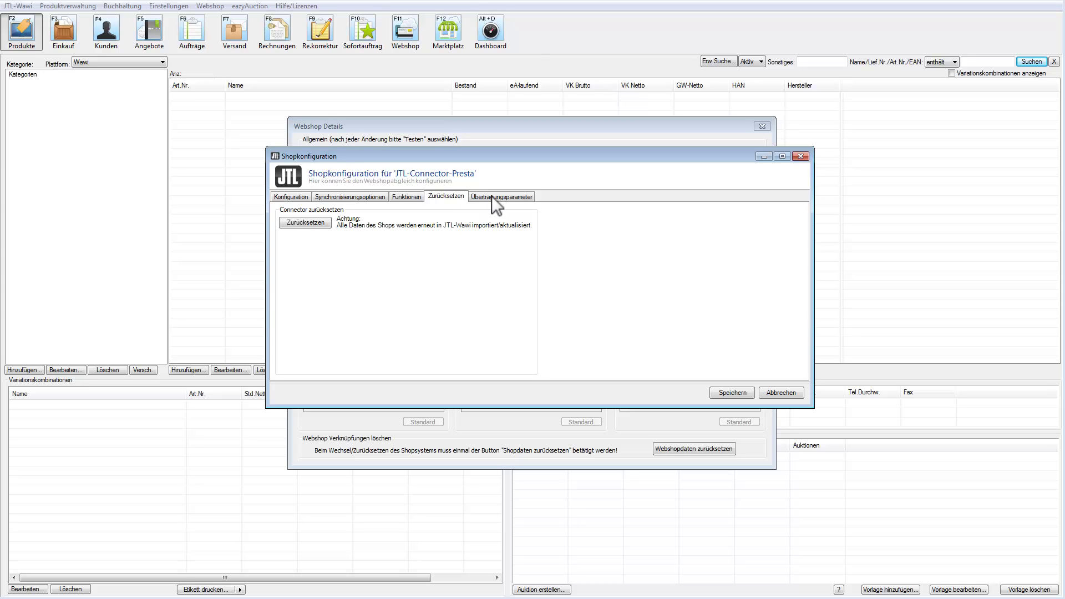
pyautogui.click(509, 200)
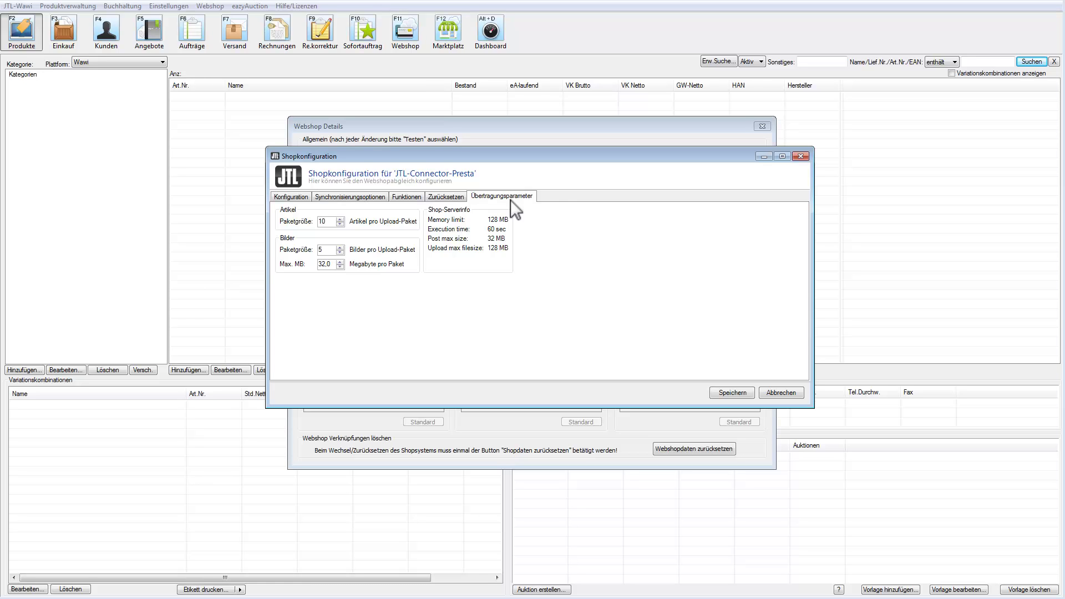
pyautogui.click(744, 391)
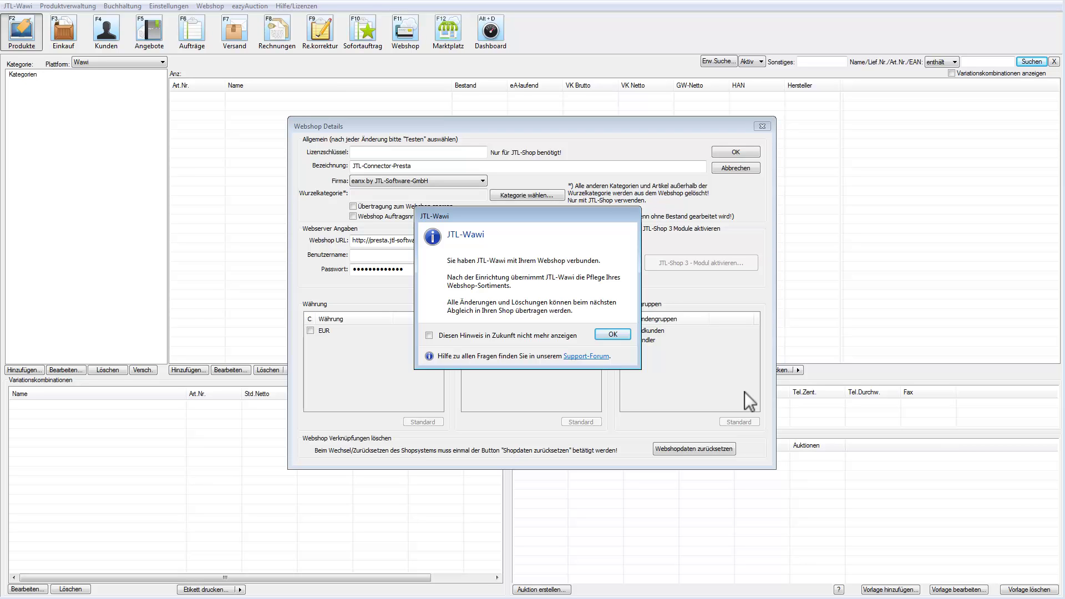
# Confirm the notice and Webshop Details, close Webshop-Einstellungen, and bring up Webshop-Abgleich with F11.
pyautogui.click(608, 335)
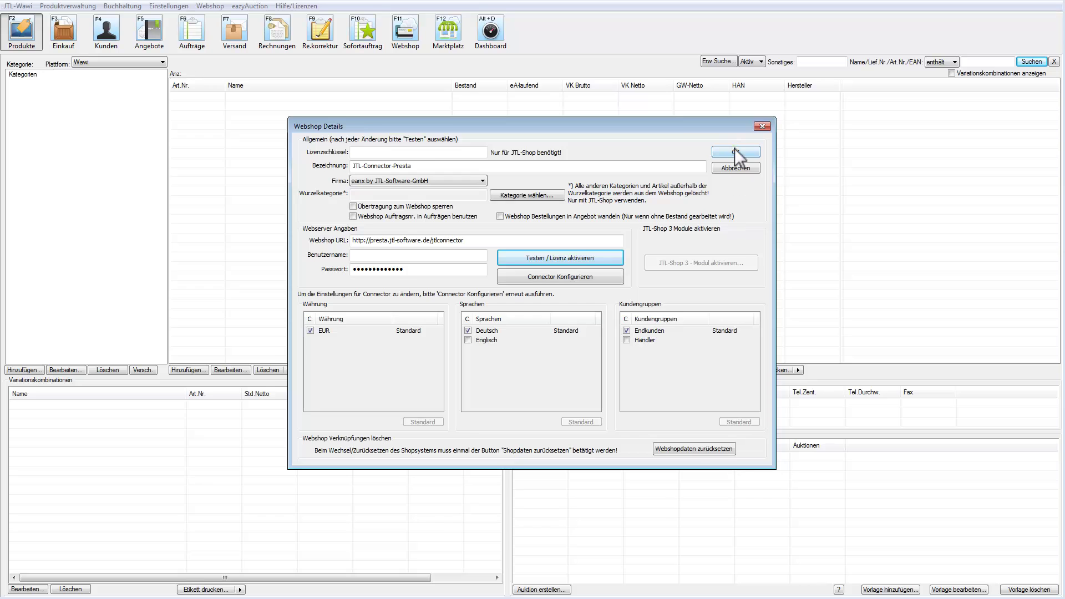
pyautogui.click(735, 149)
pyautogui.click(744, 213)
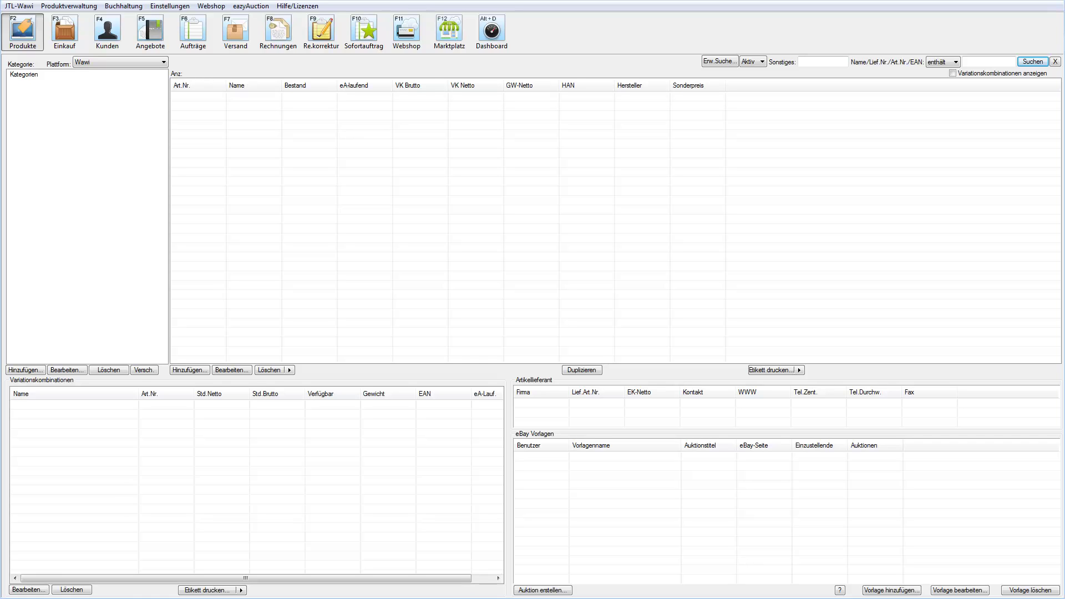
pyautogui.press('F11')
# Start the Webshop-Abgleich sync, receiving 141 articles, 11 categories, 5 orders and 44 images, then close the log.
pyautogui.click(405, 35)
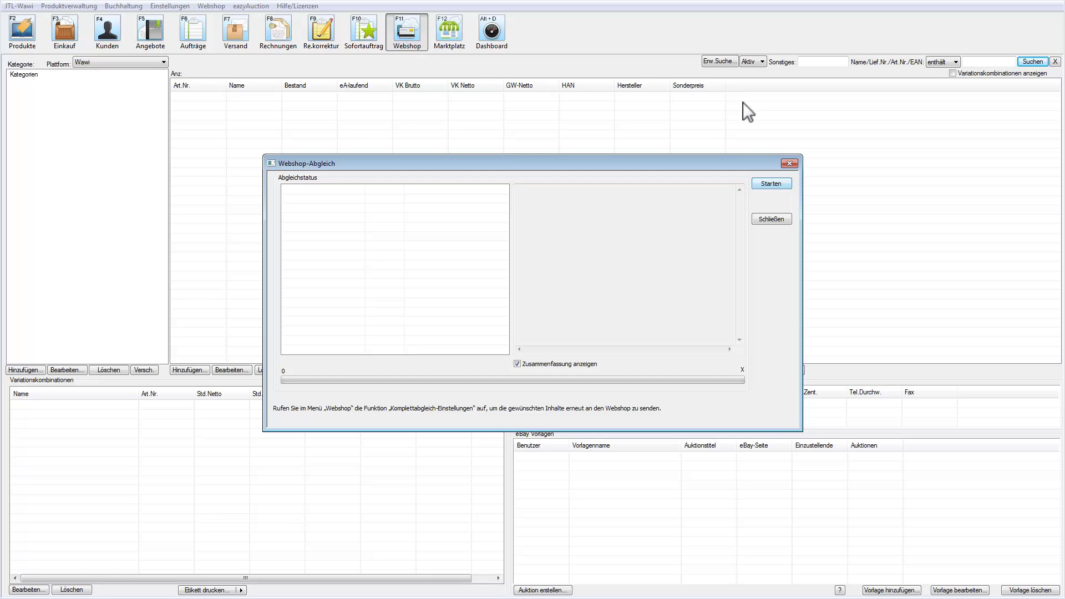
pyautogui.click(786, 186)
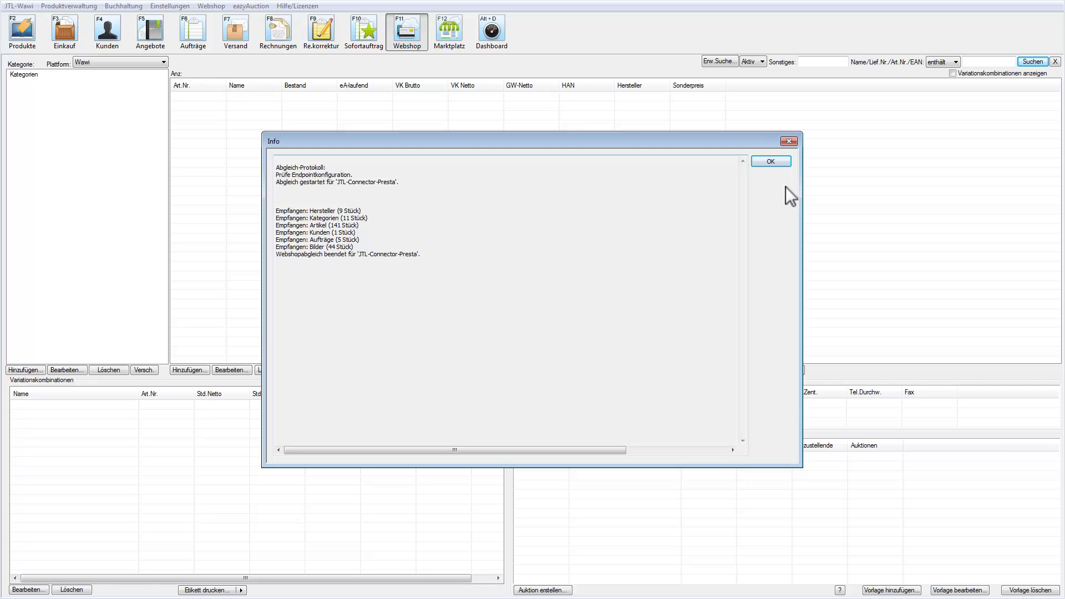
pyautogui.click(768, 163)
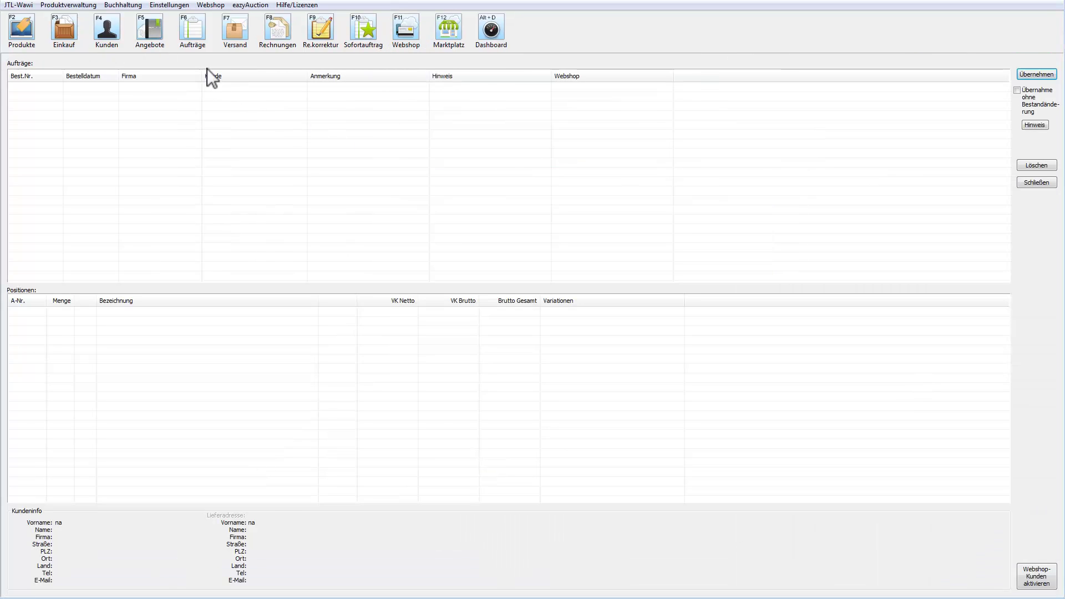
# Check the Aufträge list, then show the 4 Honeywell articles under Barcode-Scanner > Einbauscanner.
pyautogui.click(197, 35)
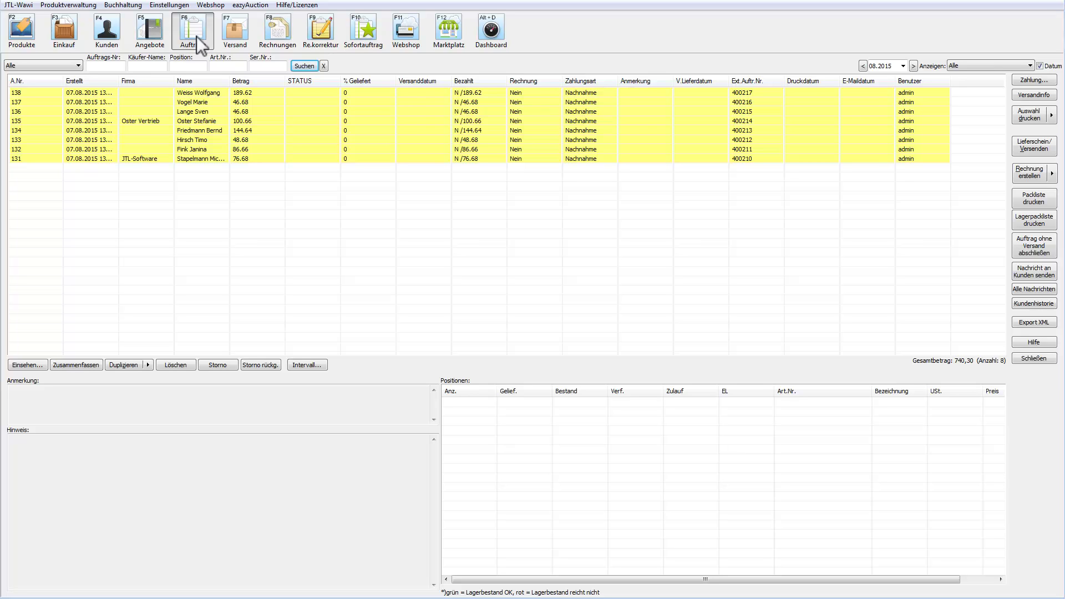
pyautogui.click(19, 44)
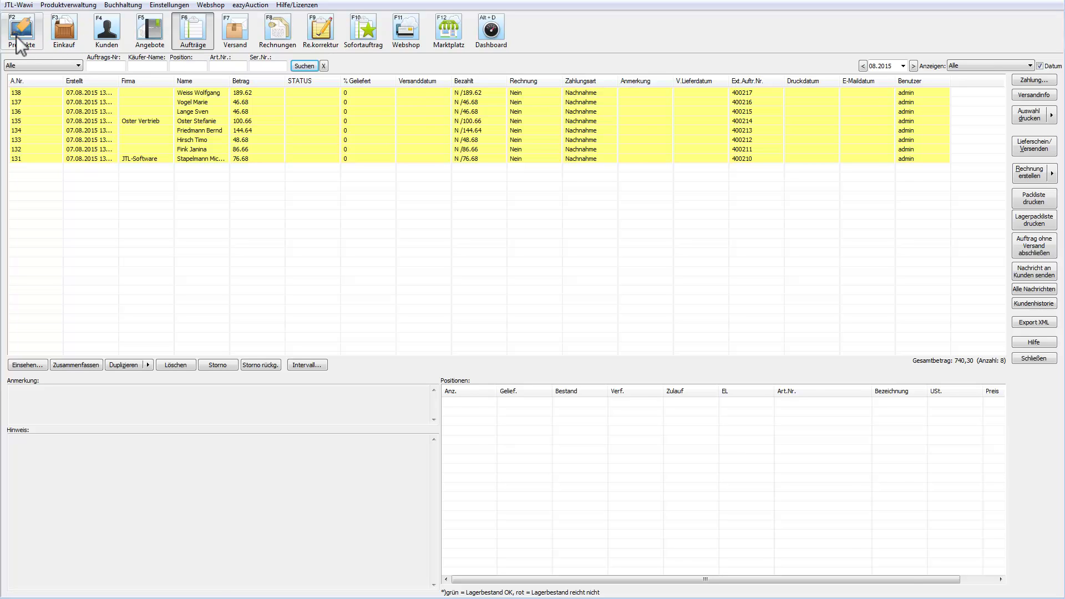
pyautogui.click(14, 85)
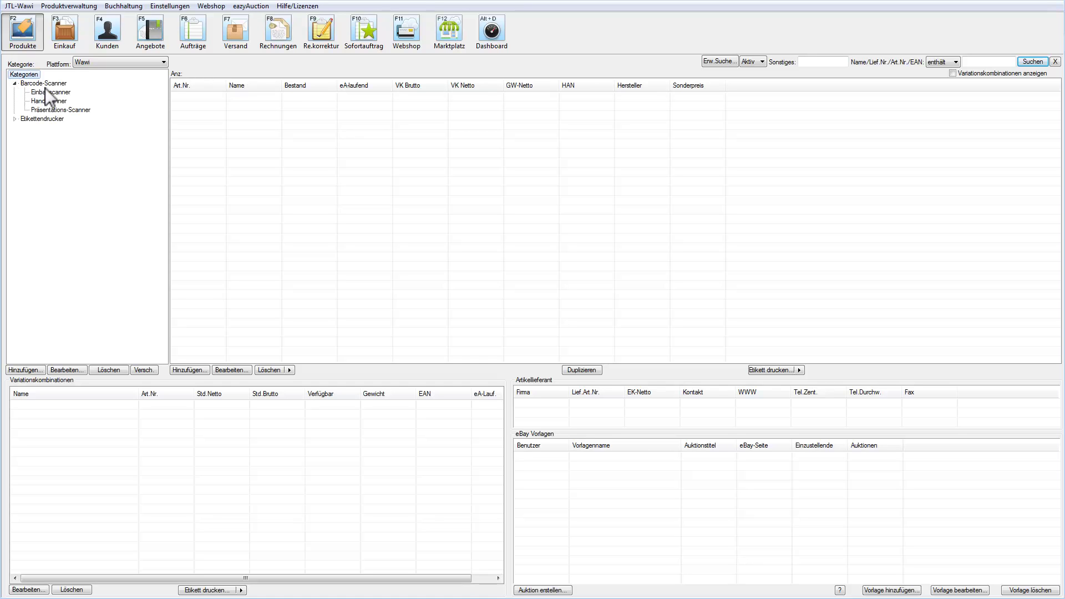
pyautogui.click(48, 92)
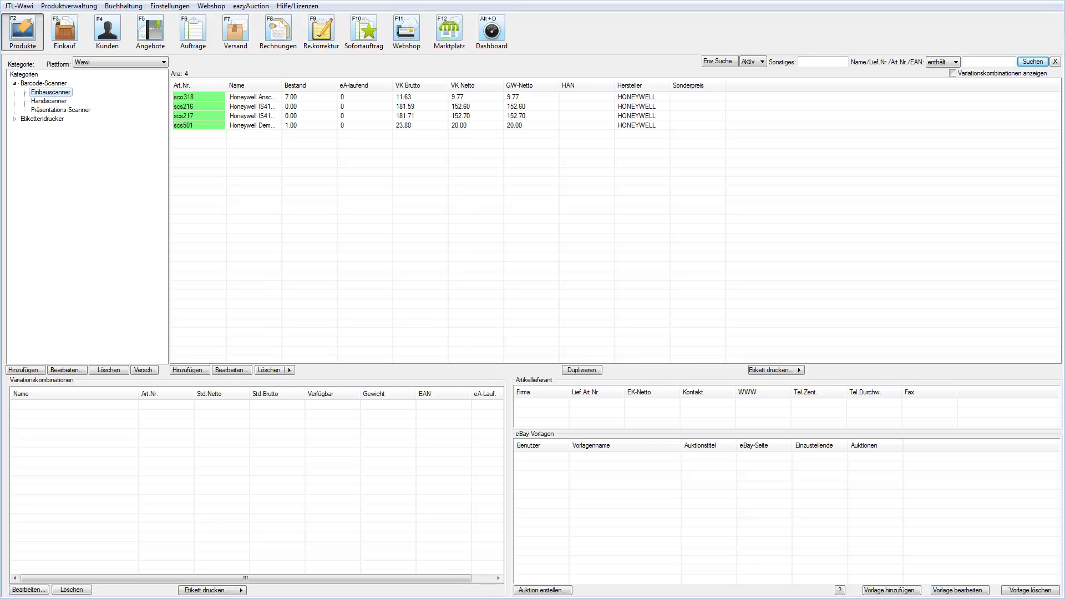